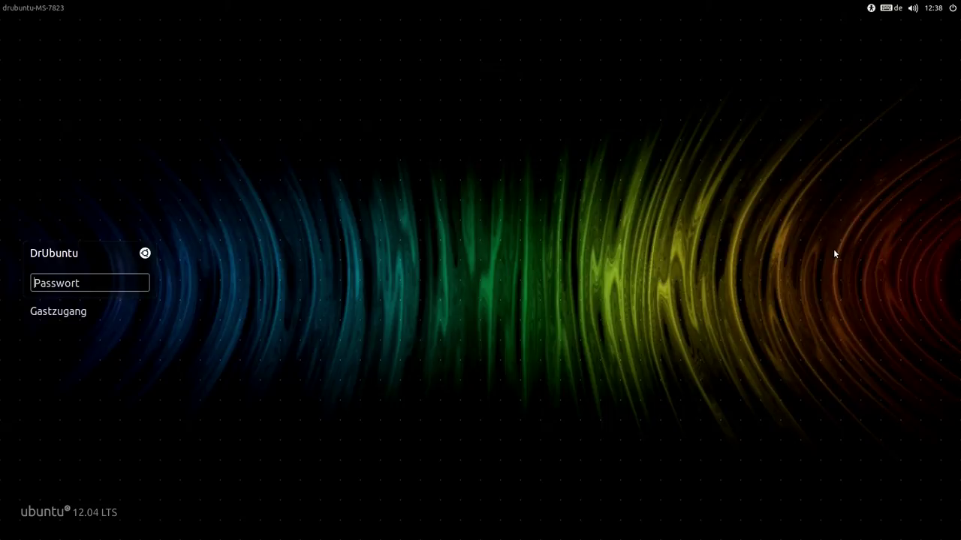
Log in to the desktop session with the account password.
text(*********)
key(Return)
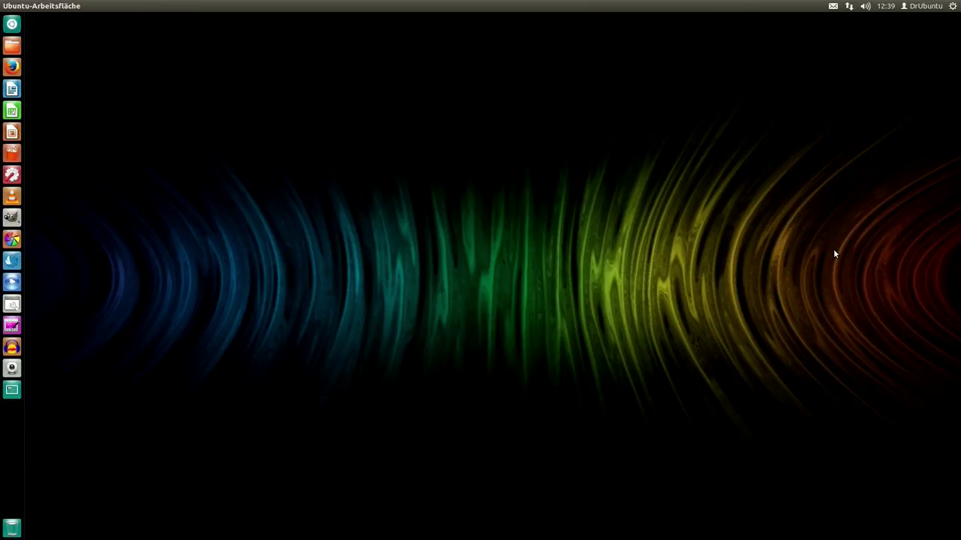
Rotate the desktop cube repeatedly forward through the workspaces to view the 3D rotation effect.
key(ctrl+alt+Right)
key(ctrl+alt+Right)
key(ctrl+alt+Right)
key(ctrl+alt+Right)
key(ctrl+alt+Right)
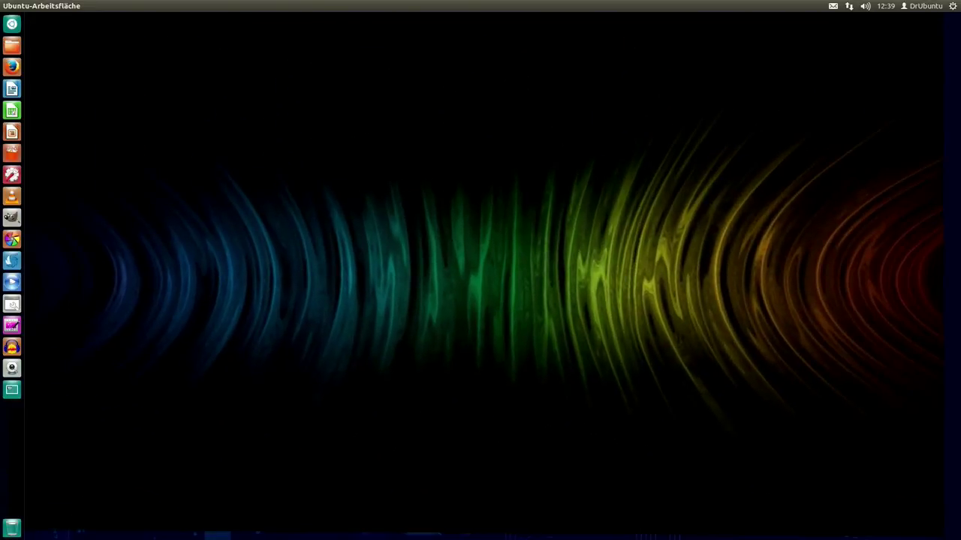
key(ctrl+alt+Right)
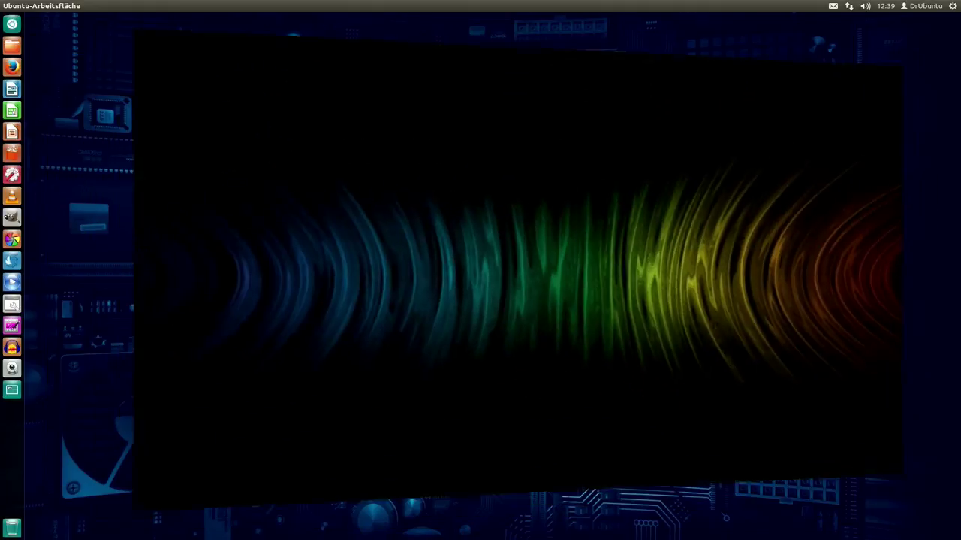
key(ctrl+alt+Right)
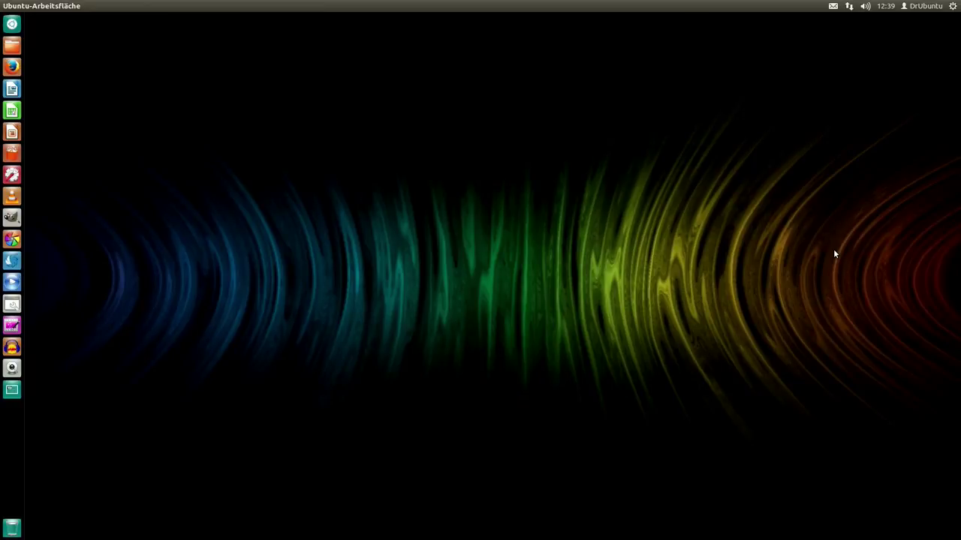
key(ctrl+alt+Right)
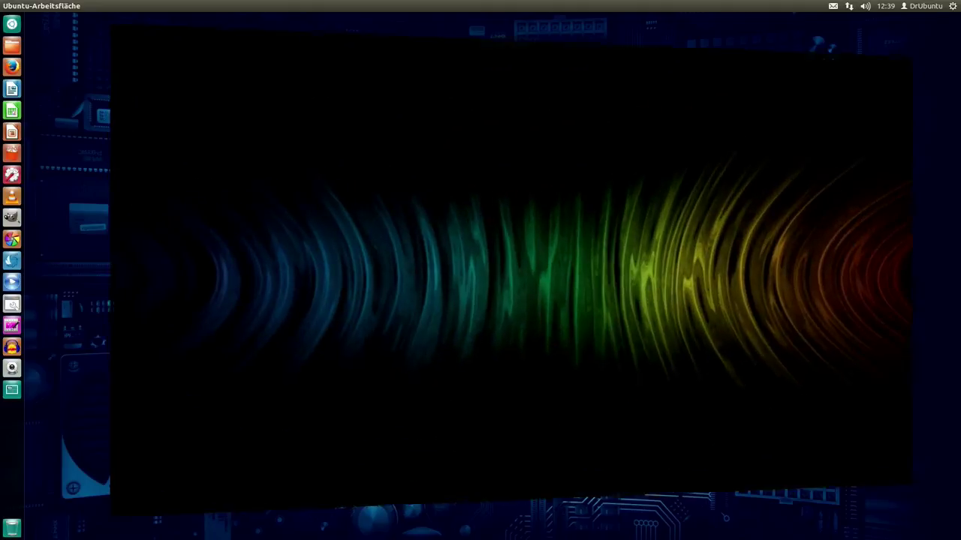
key(ctrl+alt+Right)
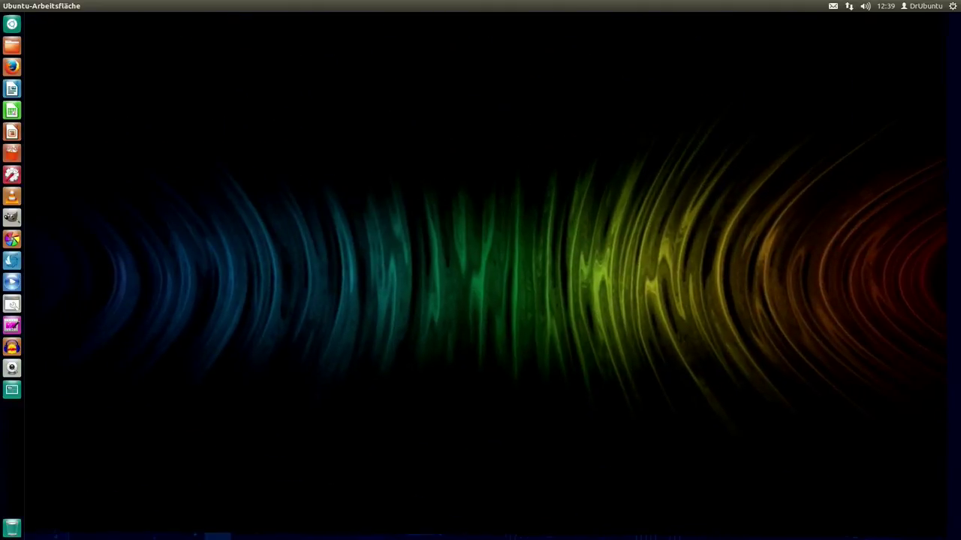
key(ctrl+alt+Right)
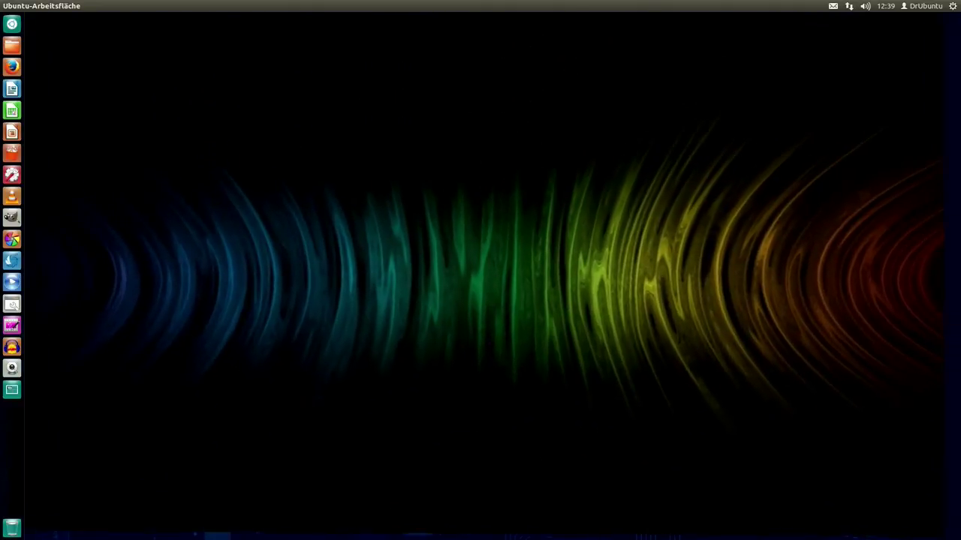
key(ctrl+alt+Right)
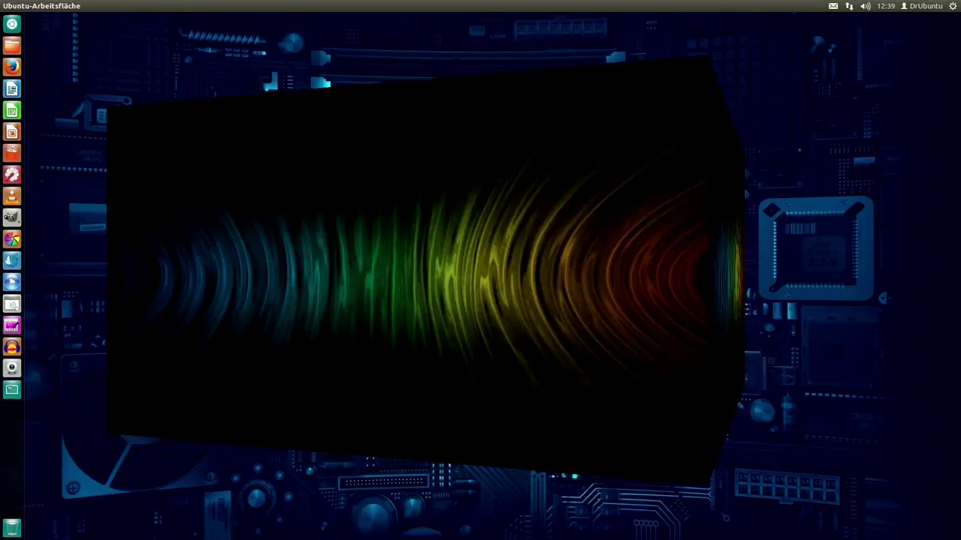
key(ctrl+alt+Right)
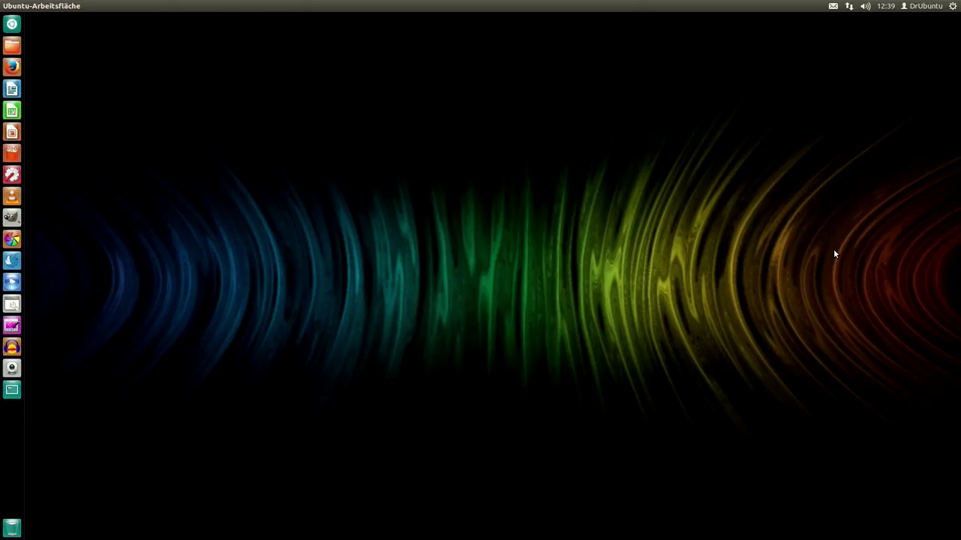
key(ctrl+alt+Right)
key(ctrl+alt+Right)
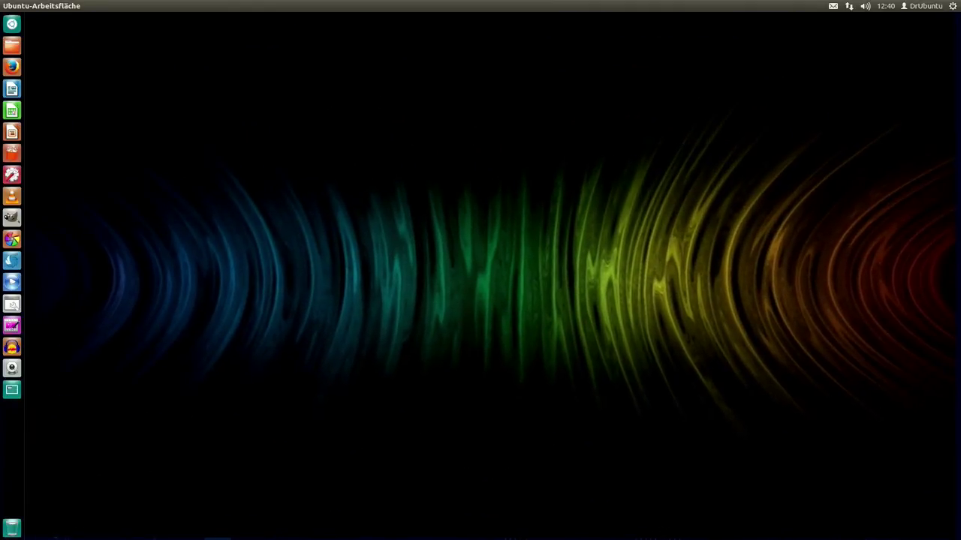
key(ctrl+alt+Right)
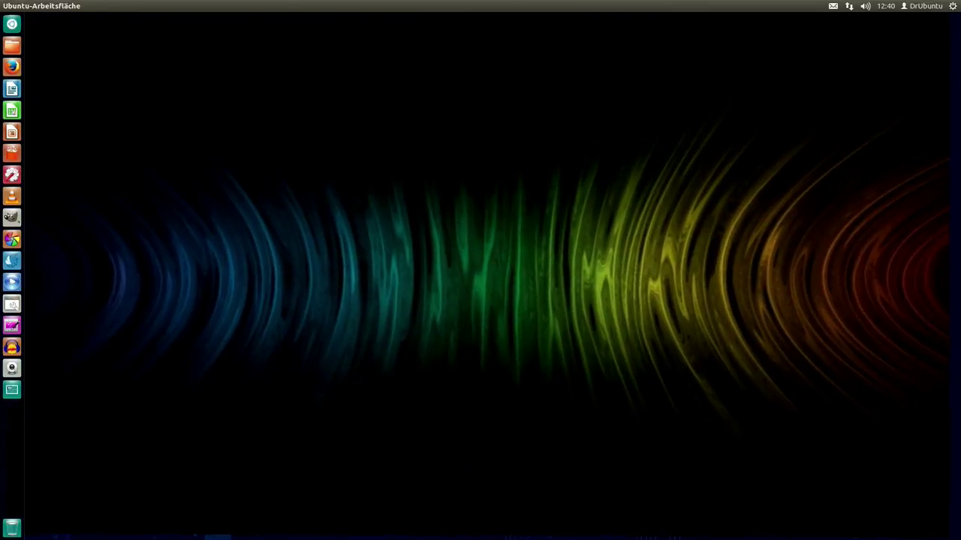
key(ctrl+alt+Right)
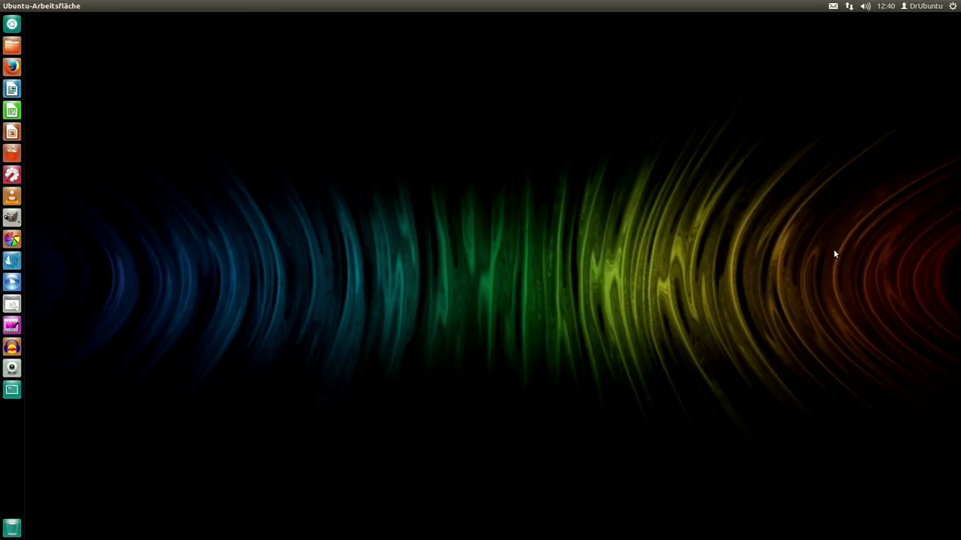
key(ctrl+alt+Right)
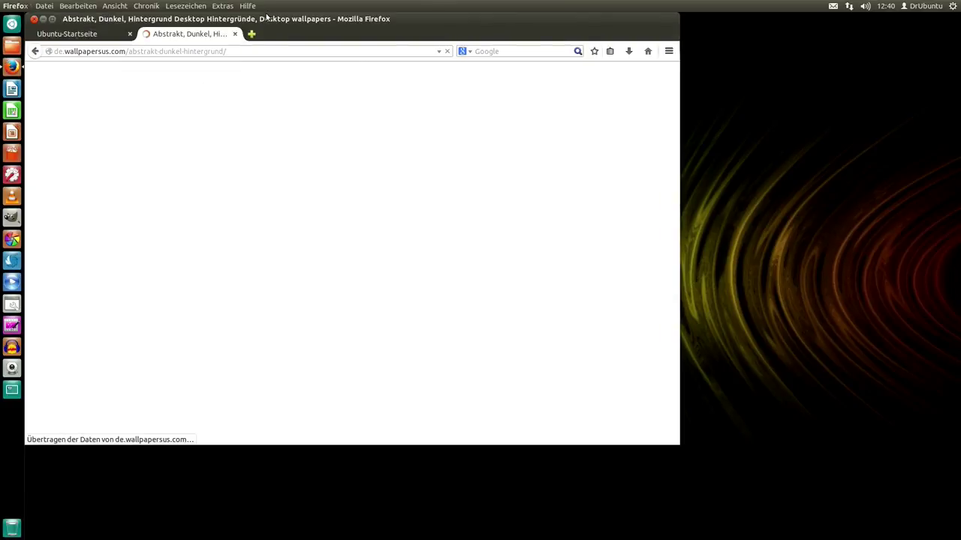
drag(267, 17, 336, 38)
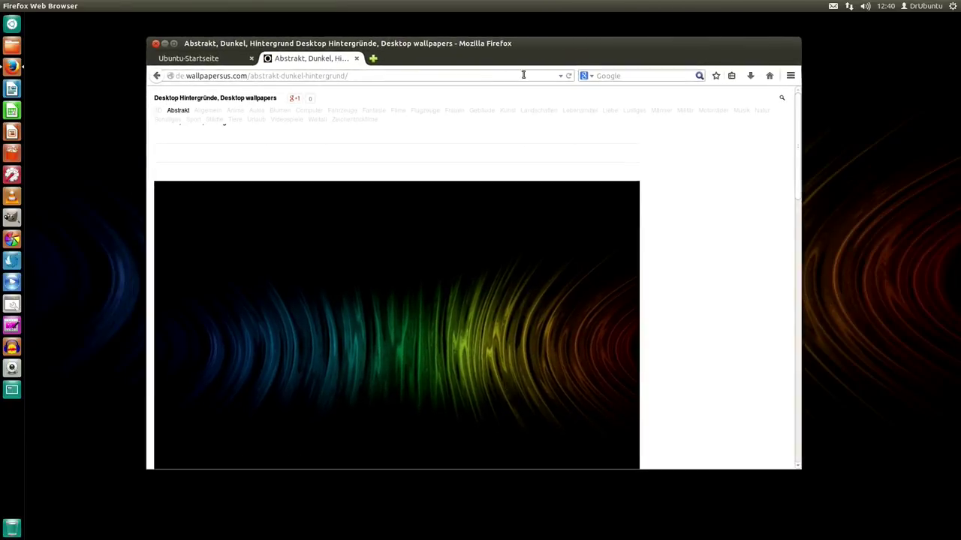
click(559, 76)
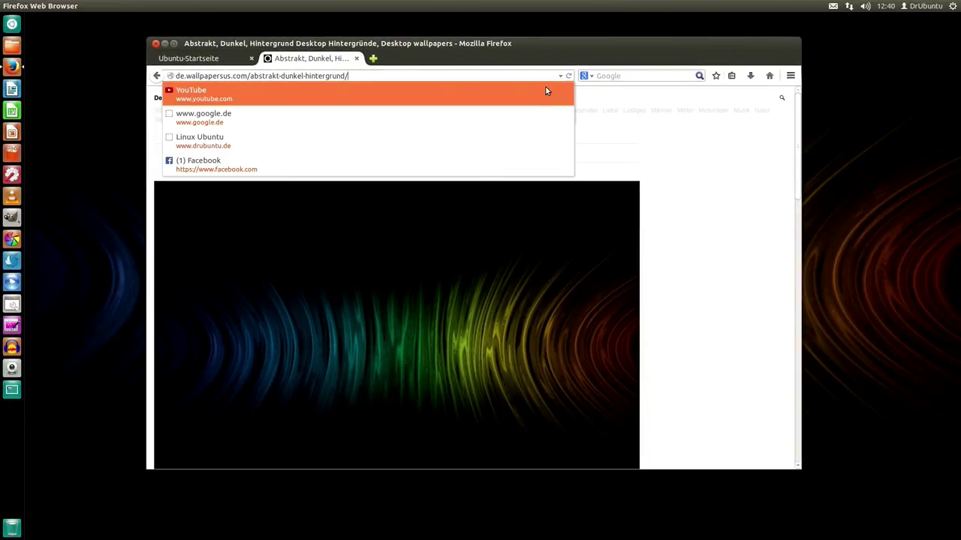
click(523, 113)
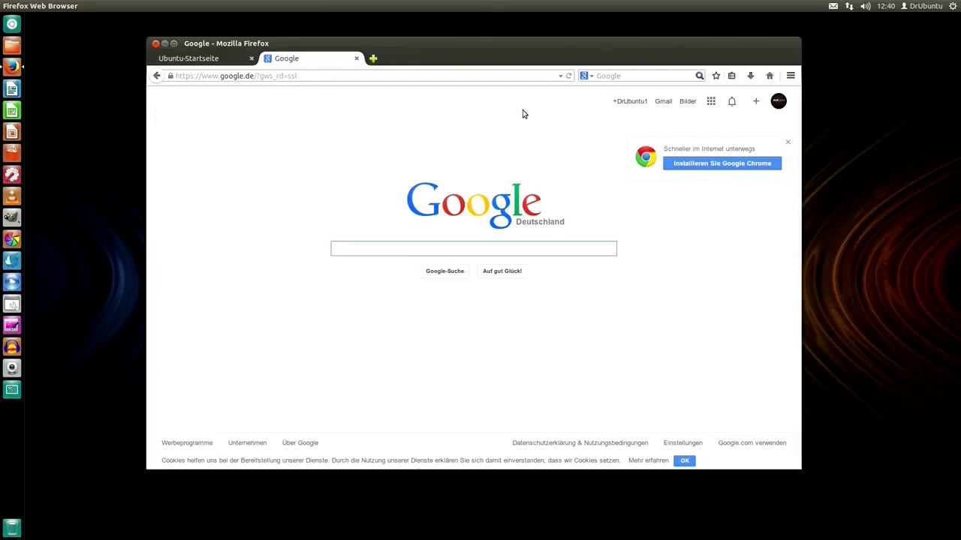
drag(407, 50, 328, 64)
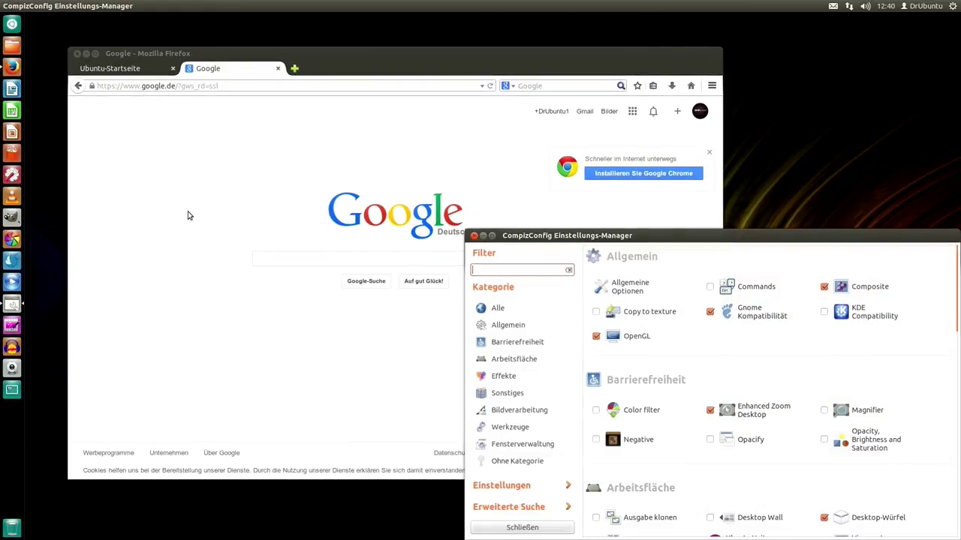
Move the CompizConfig window over the browser and look through its Allgemein, Barrierefreiheit, Arbeitsfläche and Effekte plugins.
drag(560, 243, 304, 104)
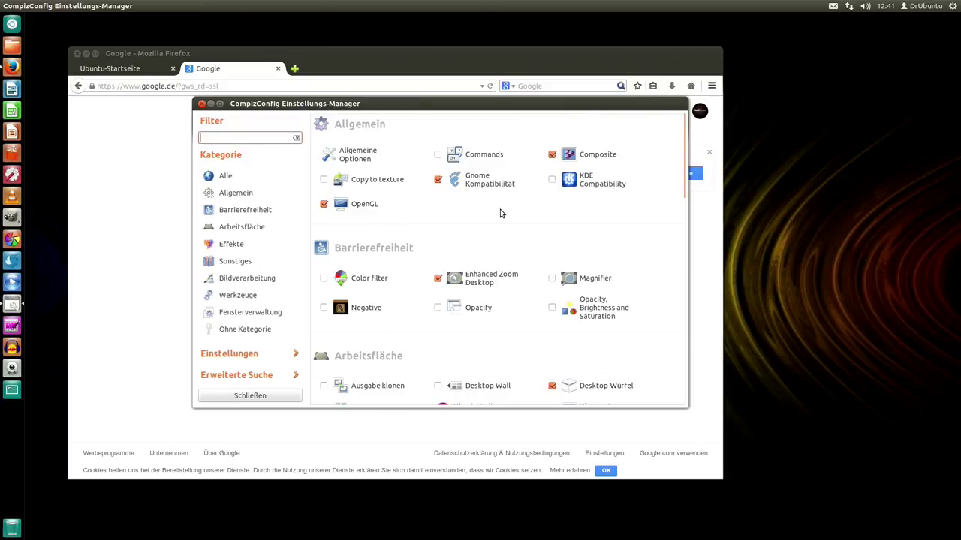
scroll(502, 214, down, 3)
scroll(502, 214, up, 3)
scroll(515, 256, down, 2)
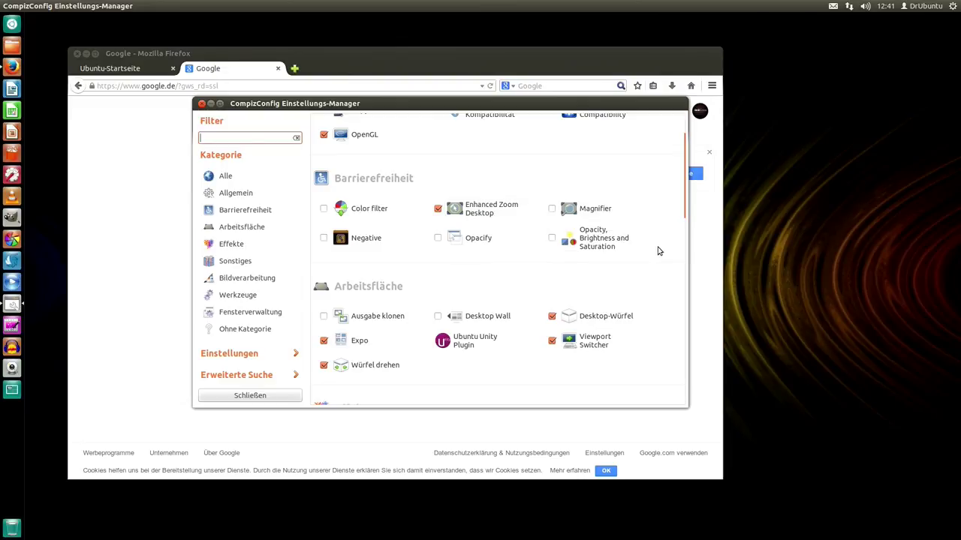
scroll(530, 276, down, 1)
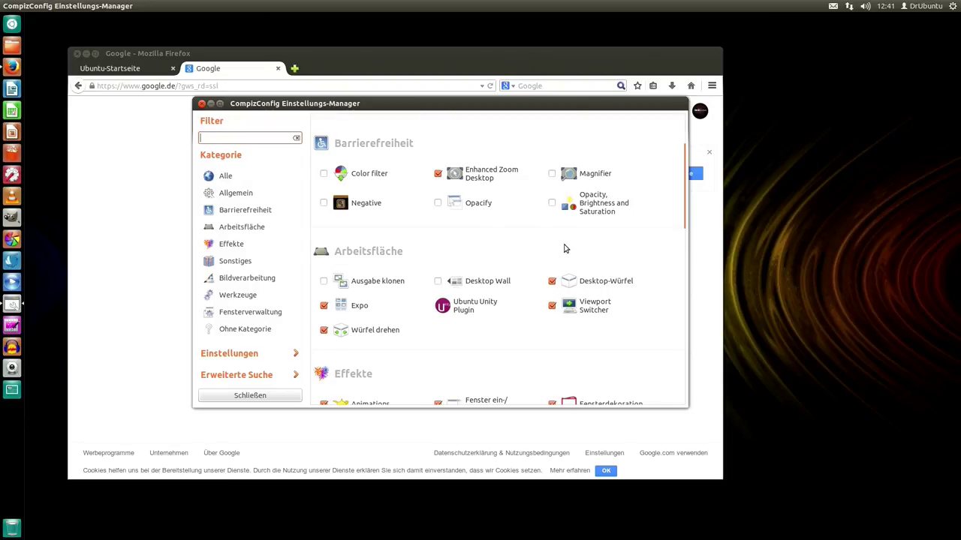
scroll(547, 246, down, 1)
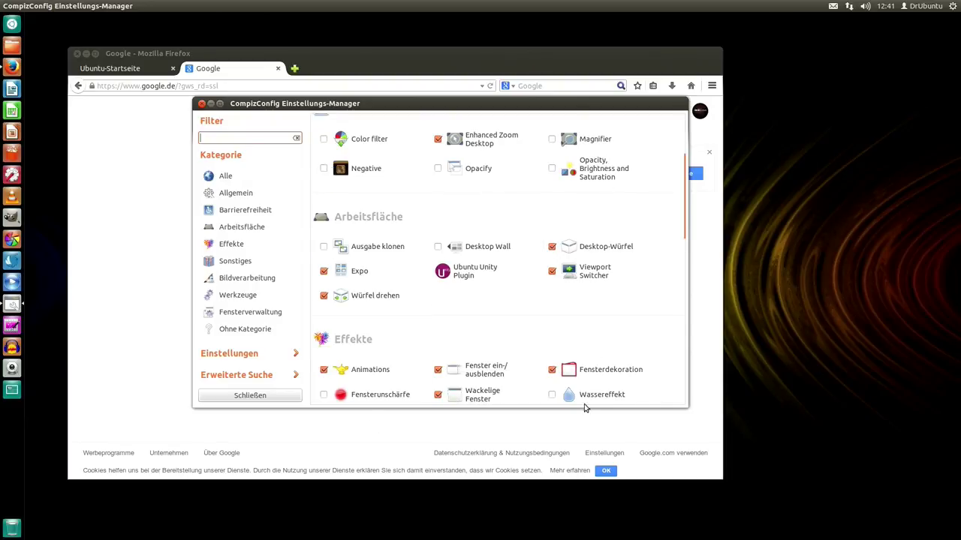
scroll(427, 278, down, 2)
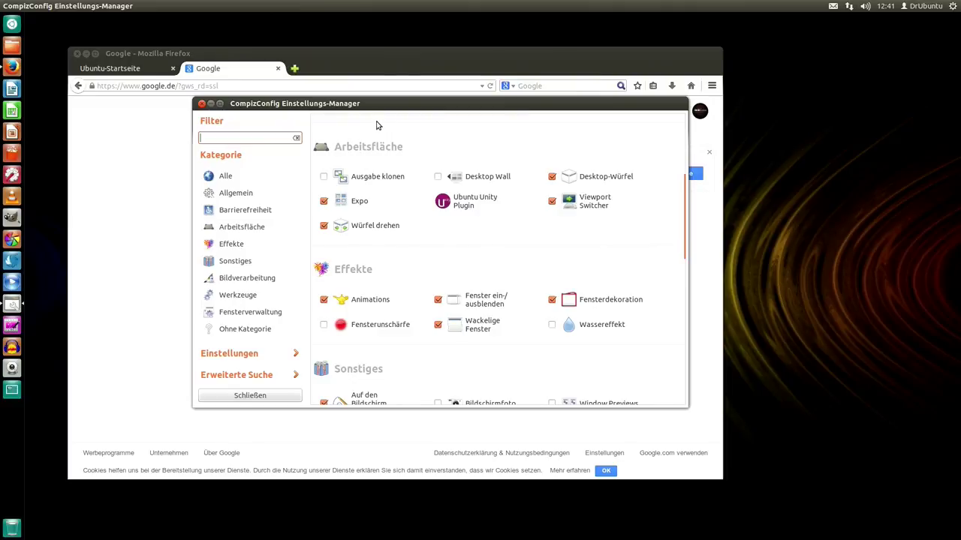
Shift the CompizConfig window slightly, then magnify the desktop around the Arbeitsfläche plugins and return to normal size.
drag(404, 110, 440, 107)
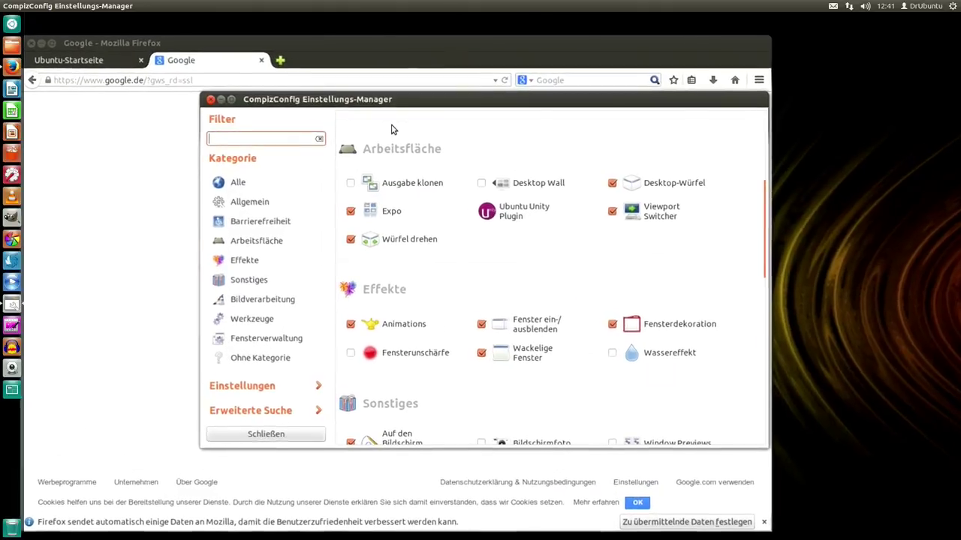
scroll(398, 127, up, 6)
scroll(390, 124, down, 6)
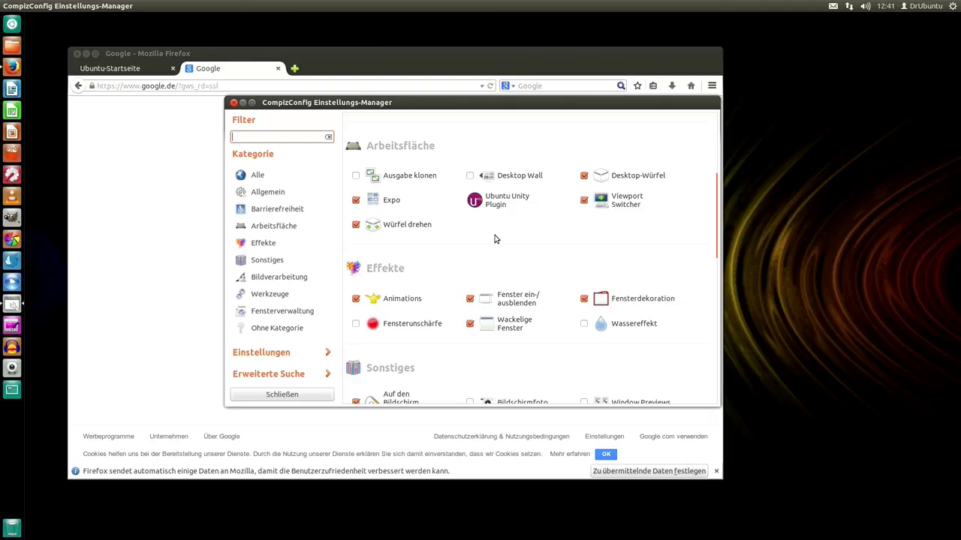
scroll(497, 228, up, 2)
scroll(395, 183, up, 4)
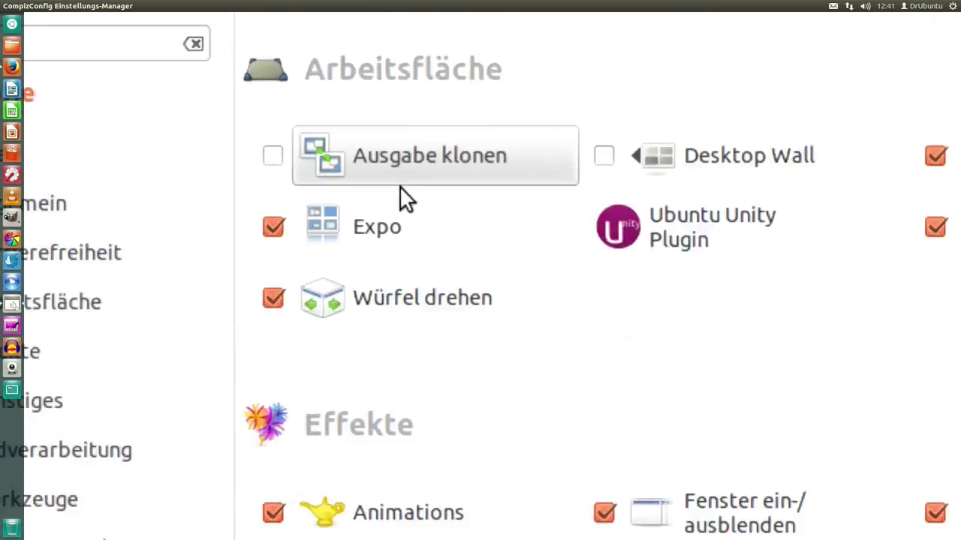
scroll(399, 185, down, 6)
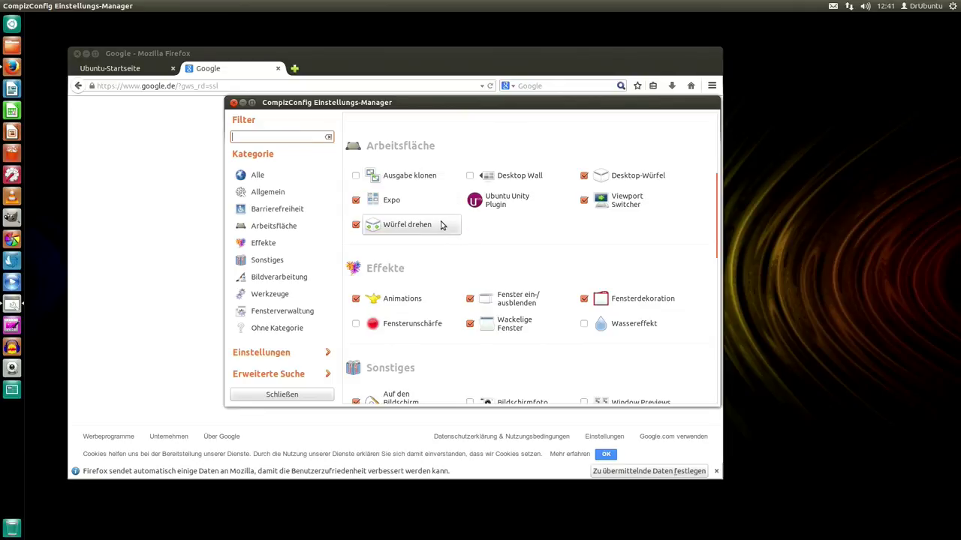
Move the Firefox window aside and minimize it, then reposition the CompizConfig window near the upper middle of the desktop.
drag(492, 58, 544, 73)
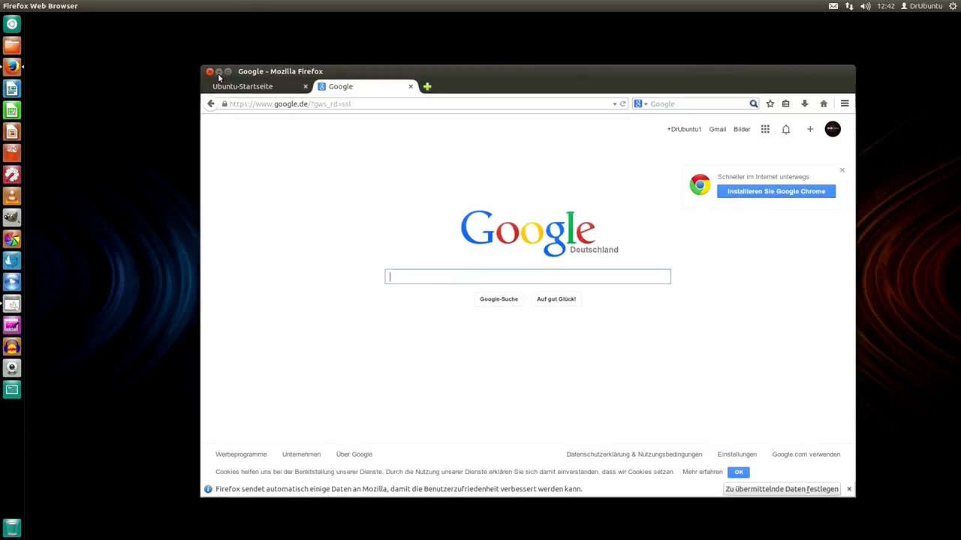
click(218, 71)
drag(494, 110, 424, 73)
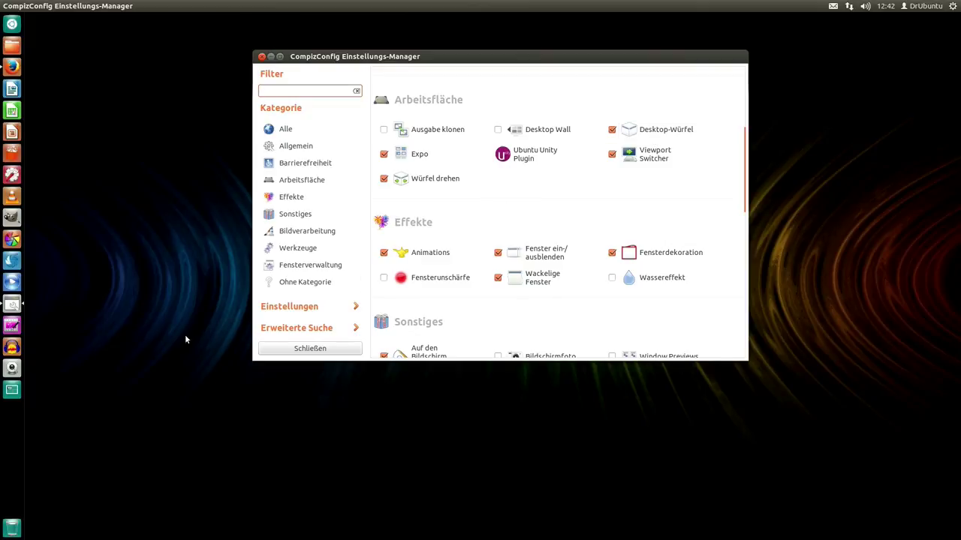
Launch VLC media player on the next workspace, accept its network access policy with media information downloads allowed, and reposition its window.
key(ctrl+alt+Right)
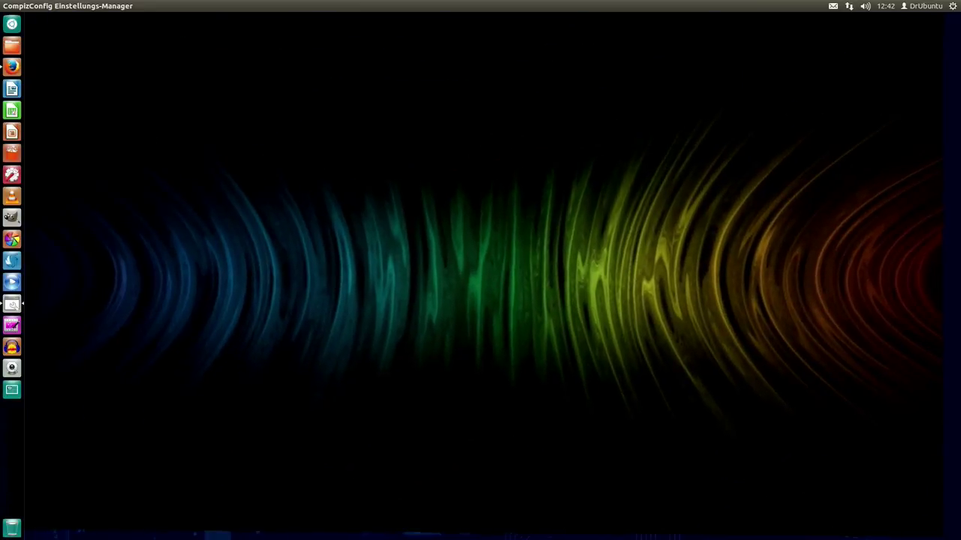
click(7, 201)
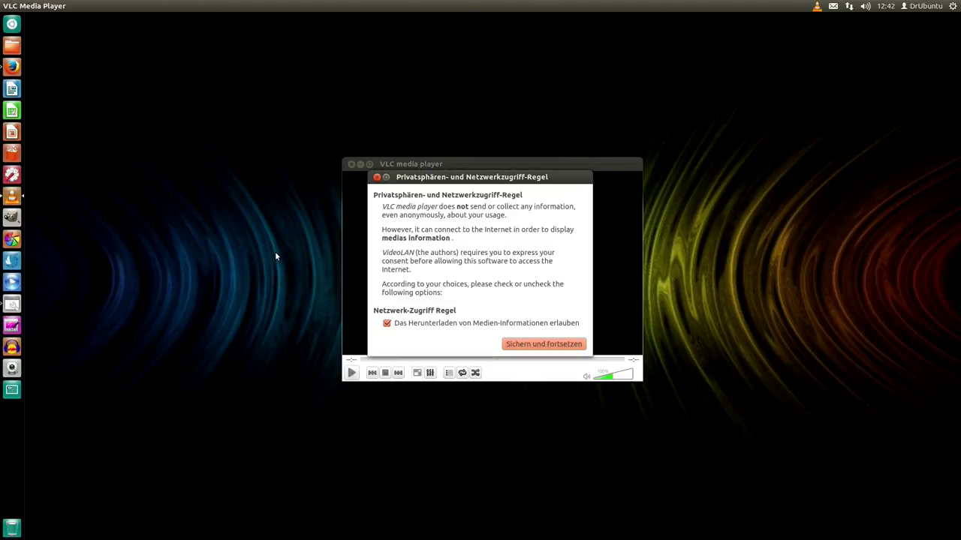
click(531, 347)
drag(469, 170, 415, 160)
Rotate the cube back and forth between the CompizConfig and VLC workspaces, ending on the VLC one.
key(ctrl+alt+Left)
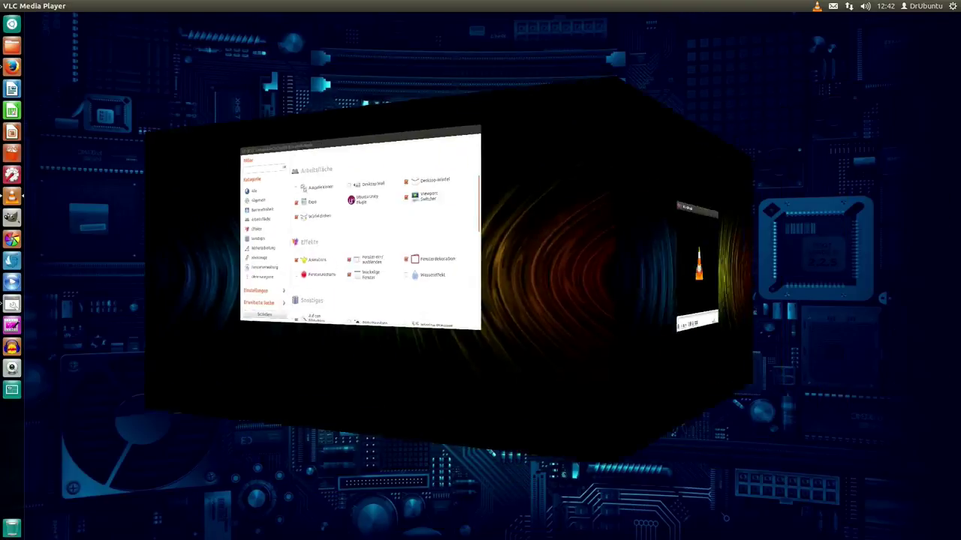
key(ctrl+alt+Right)
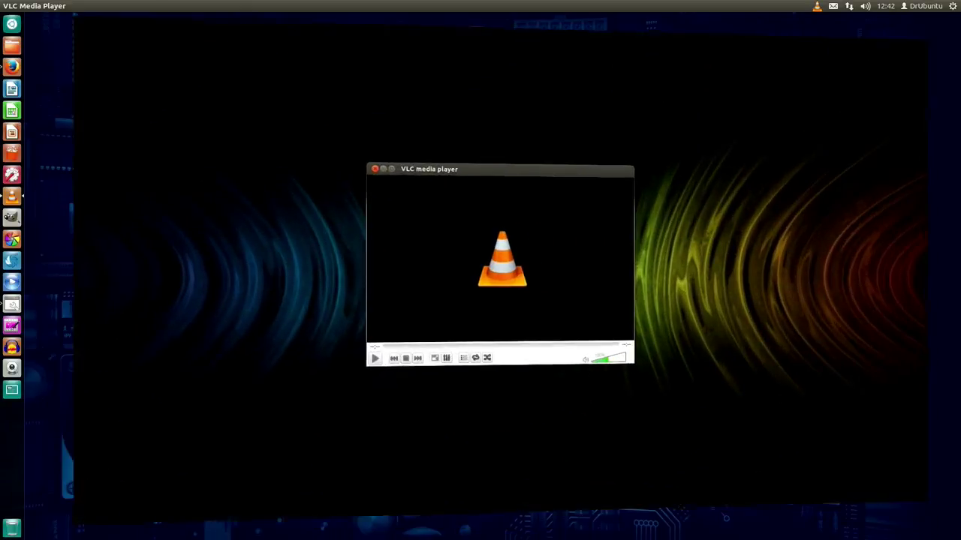
key(ctrl+alt+Right)
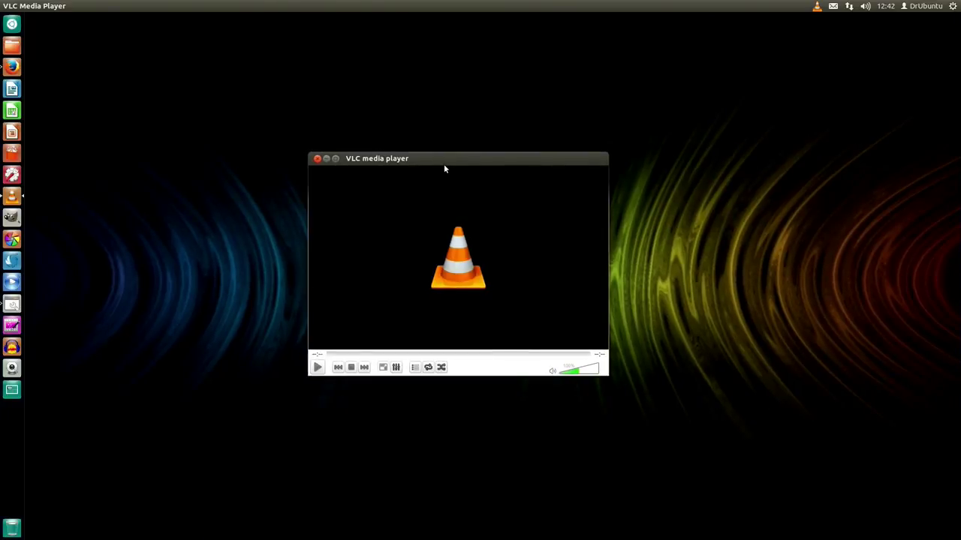
key(ctrl+alt+Left)
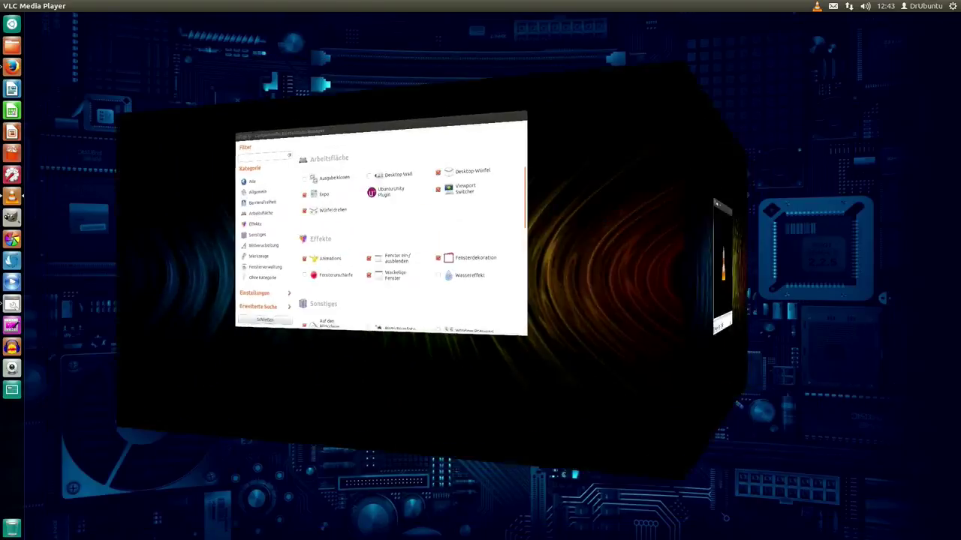
key(ctrl+alt+Right)
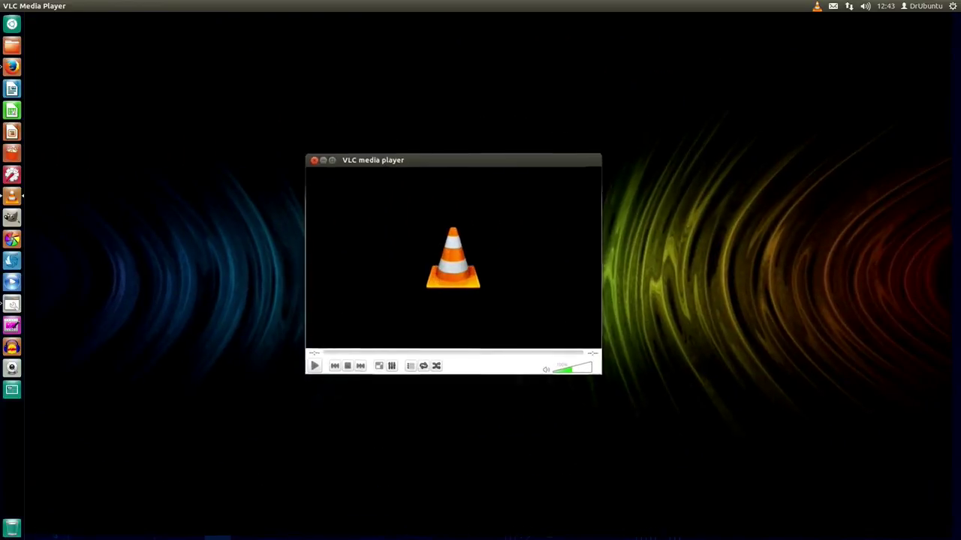
Rotate the desktop cube back and forth between the VLC and CompizConfig workspaces, ending on the CompizConfig one.
key(ctrl+alt+Left)
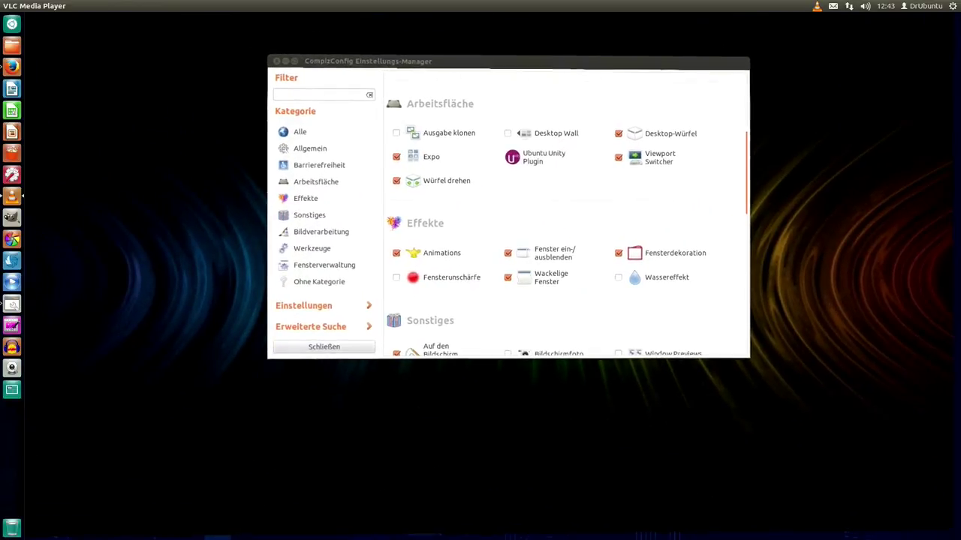
key(ctrl+alt+Left)
key(ctrl+alt+Left)
key(ctrl+alt+Right)
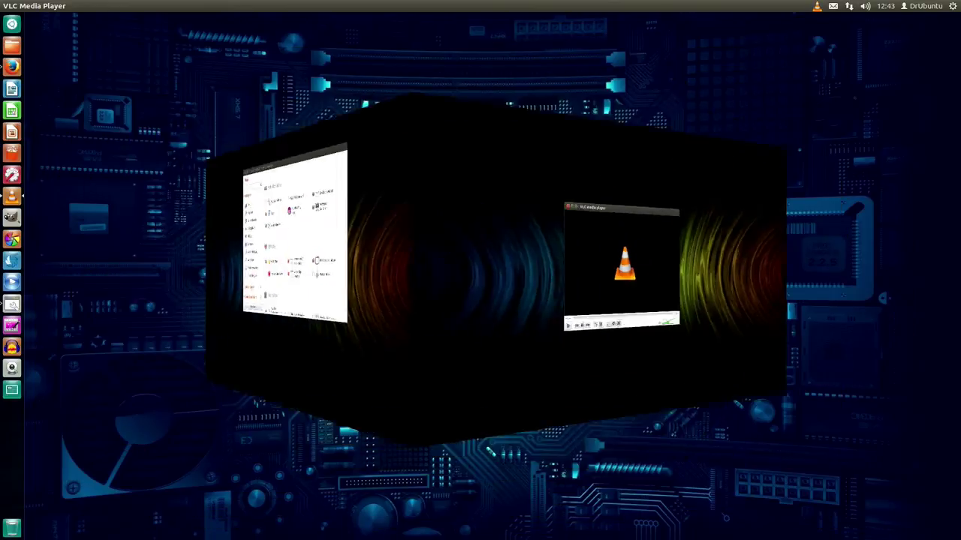
key(ctrl+alt+Left)
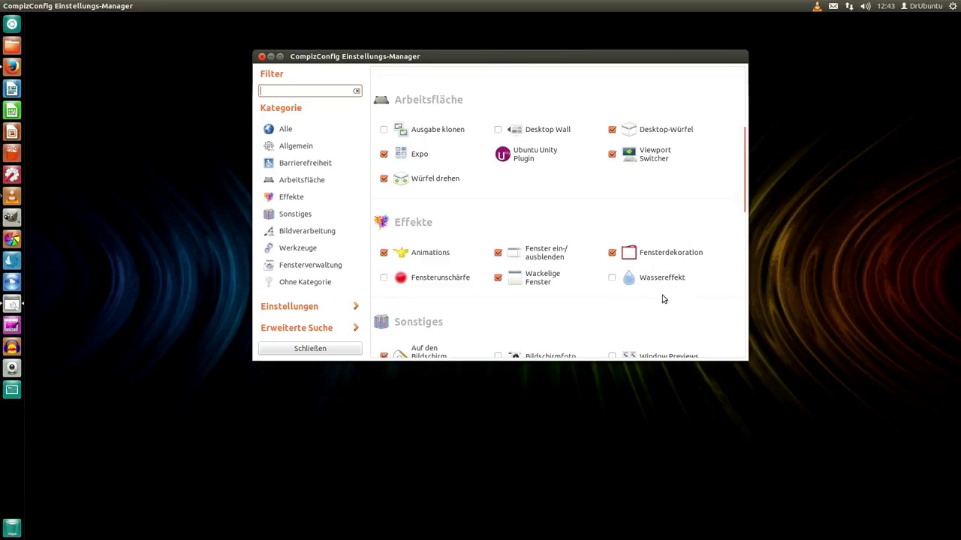
Open the Auf den Bildschirm zeichnen plugin under Sonstiges and inspect the button binding of Initiate Free Draw without changing it.
scroll(553, 286, down, 1)
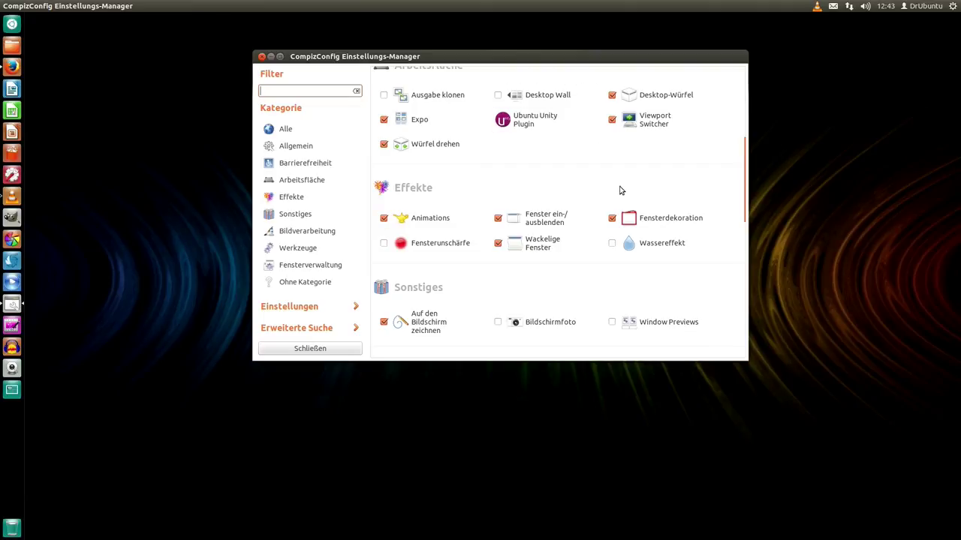
scroll(615, 198, down, 3)
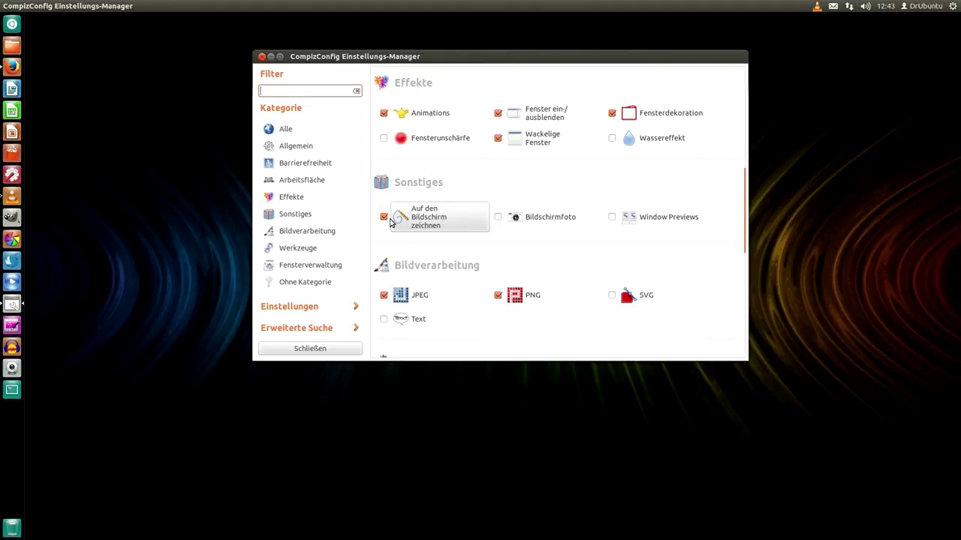
key(ctrl+alt+Right)
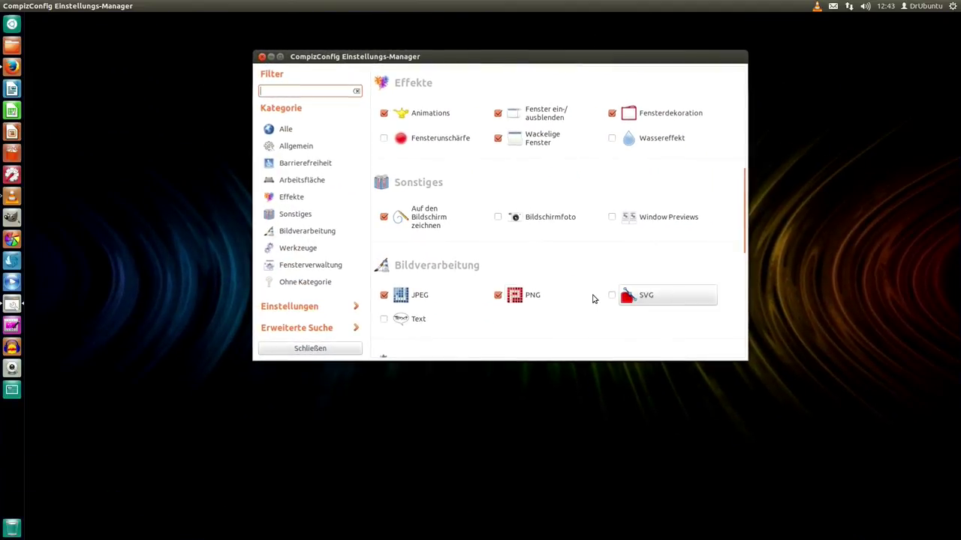
click(430, 229)
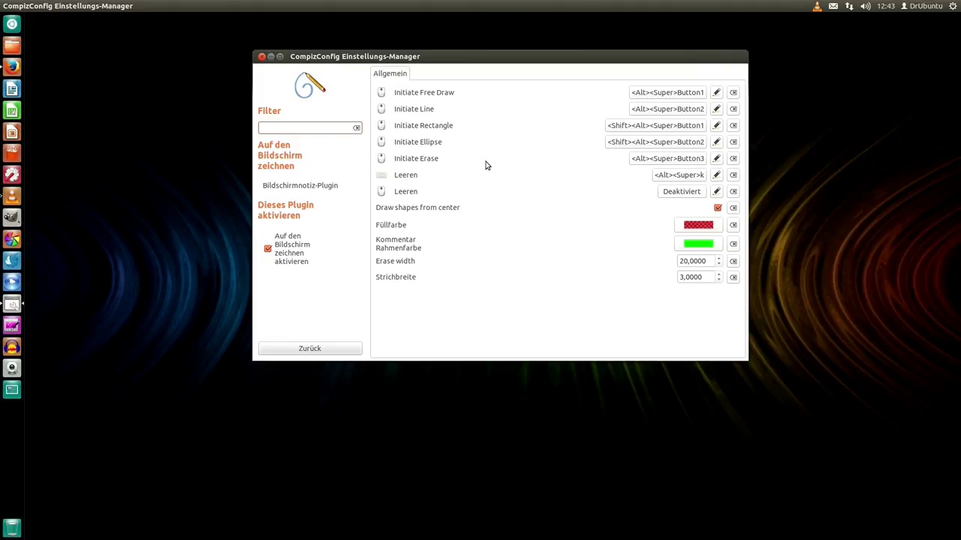
click(666, 93)
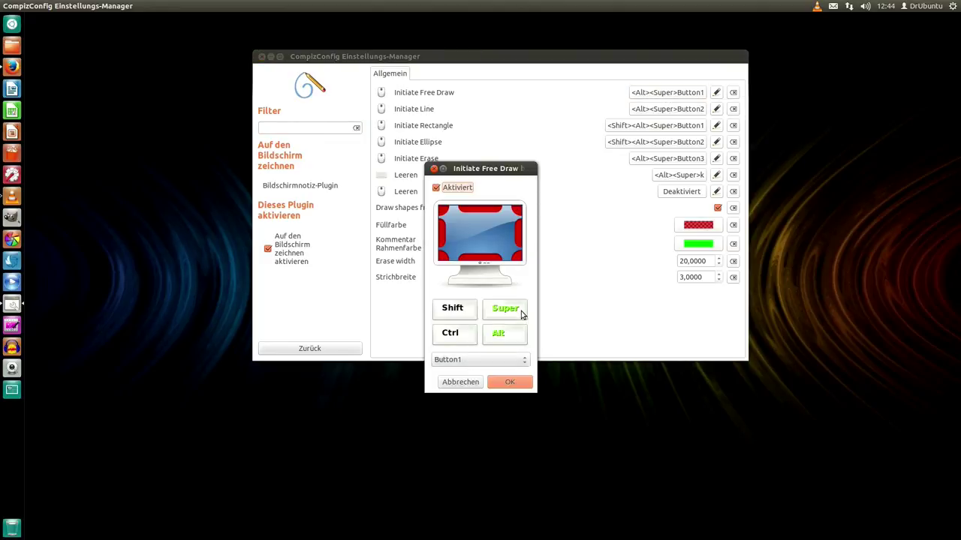
click(433, 168)
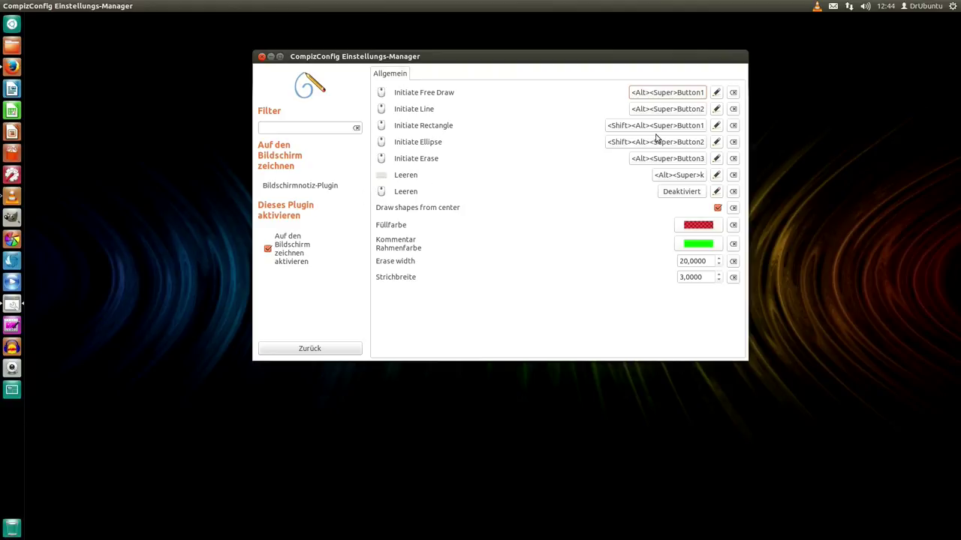
Clear the button binding of Initiate Free Draw and confirm the empty value.
click(717, 96)
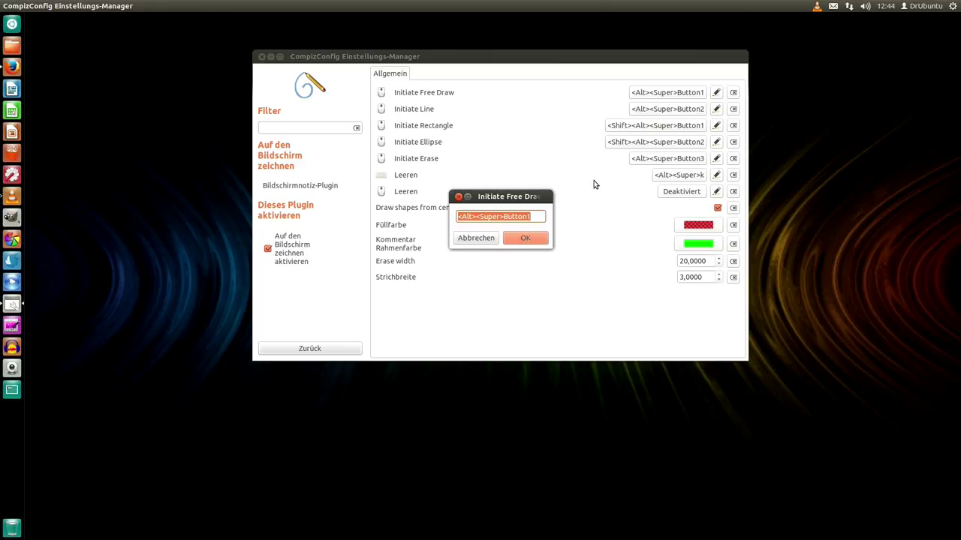
key(BackSpace)
click(524, 238)
Rotate the cube repeatedly between neighbouring workspaces, passing the VLC one and finishing on the drawing plugin's settings.
key(ctrl+alt+Left)
key(ctrl+alt+Right)
key(ctrl+alt+Left)
key(ctrl+alt+Right)
key(ctrl+alt+Left)
key(ctrl+alt+Left)
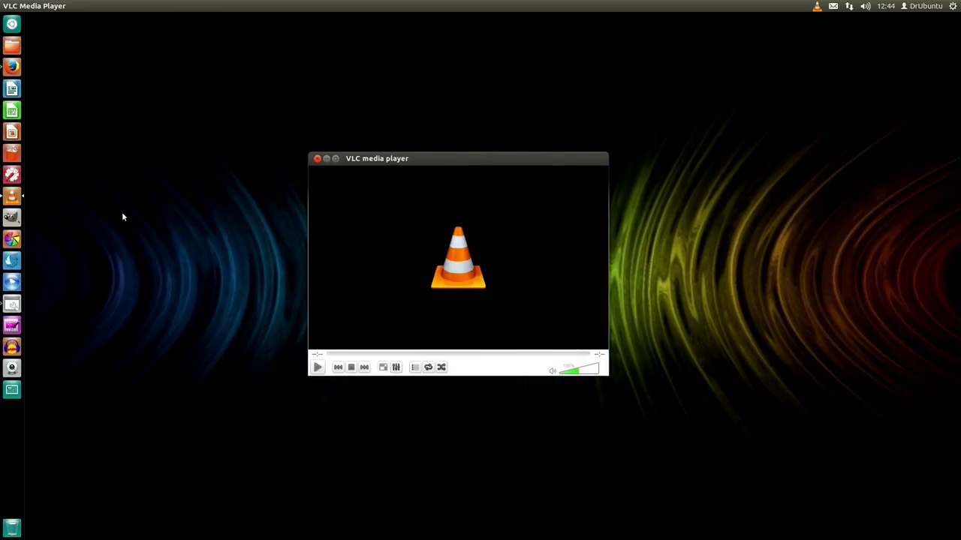
key(ctrl+alt+Left)
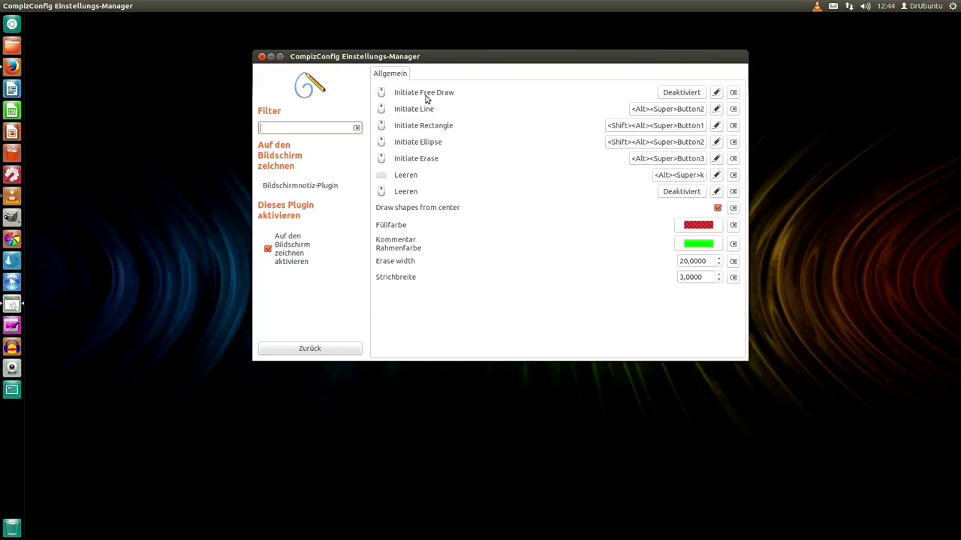
Enable Initiate Free Draw again and assign it the combination Shift+Alt with Button1.
click(673, 96)
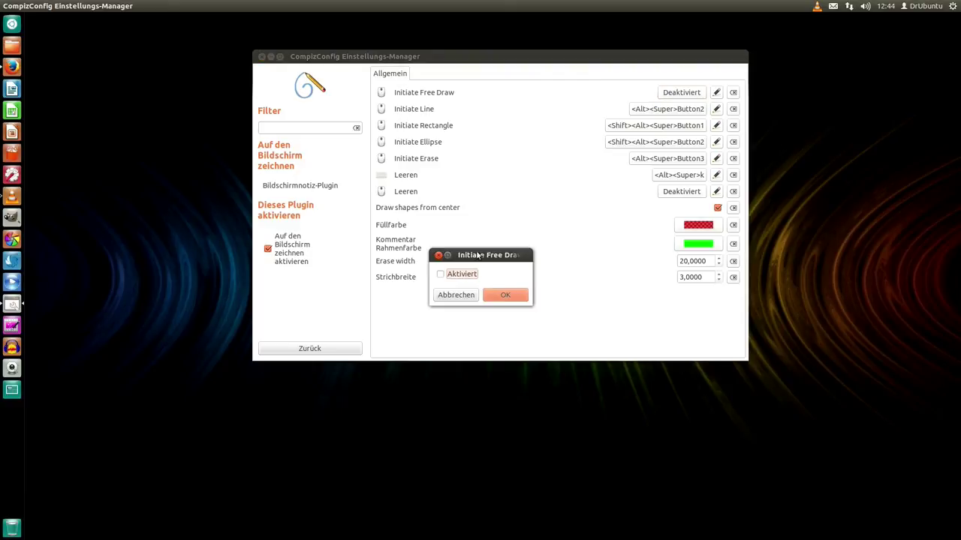
click(440, 274)
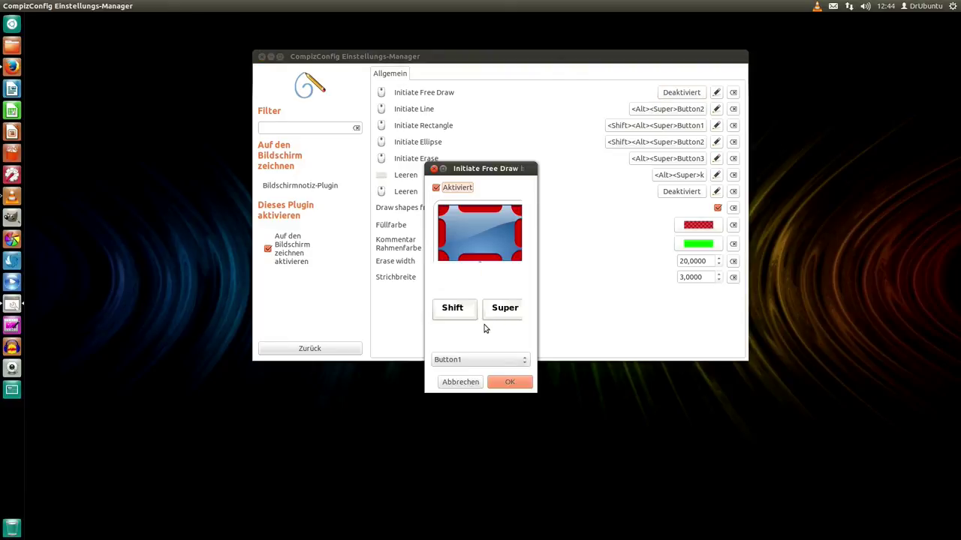
click(458, 314)
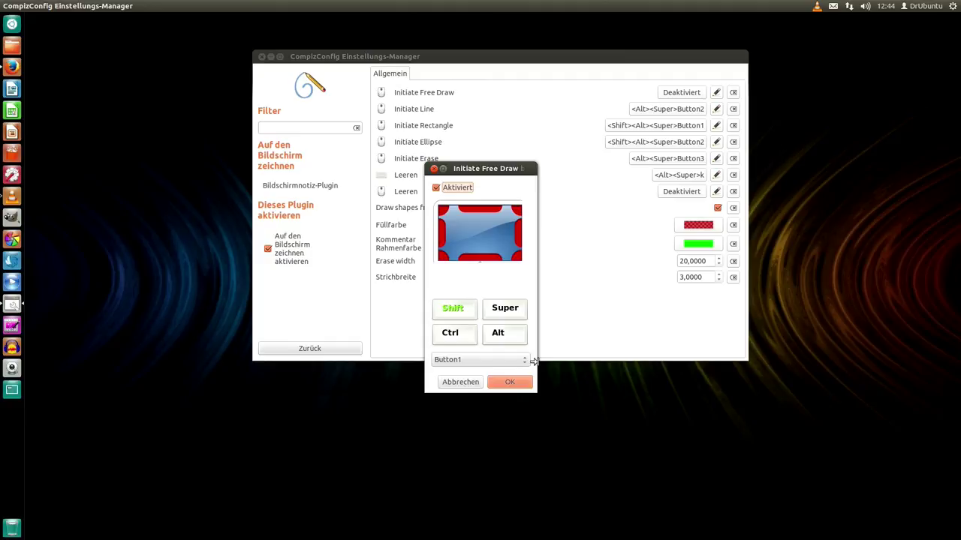
click(499, 338)
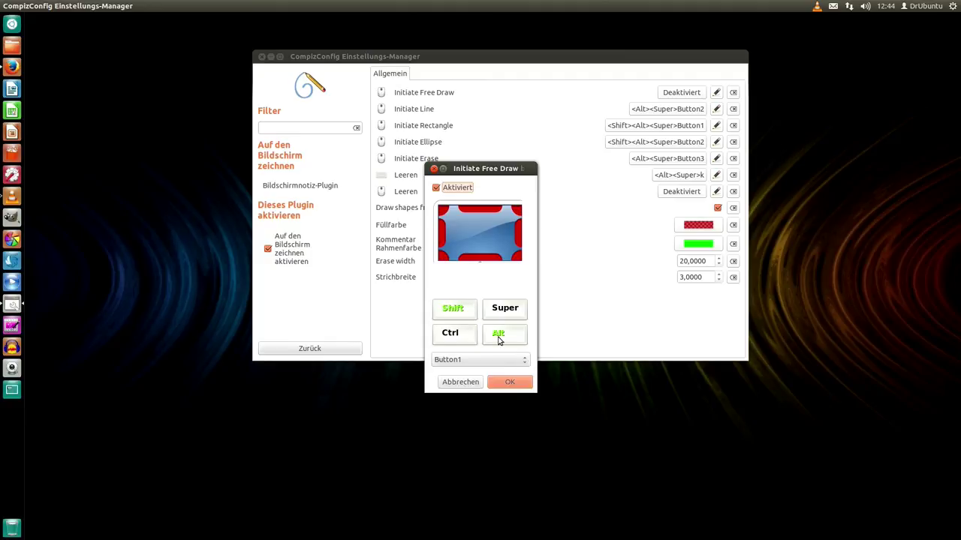
click(497, 387)
Draw green freehand scribbles over the CompizConfig window and a figure eight over VLC on its workspace, clearing each drawing from the screen.
mouse_move(529, 202)
mouse_down()
mouse_move(484, 223)
mouse_move(493, 232)
mouse_move(484, 188)
mouse_move(480, 313)
mouse_move(512, 133)
mouse_move(501, 312)
mouse_move(544, 175)
mouse_move(470, 166)
mouse_move(492, 274)
mouse_move(548, 171)
mouse_move(496, 255)
mouse_move(482, 225)
mouse_move(548, 239)
mouse_up()
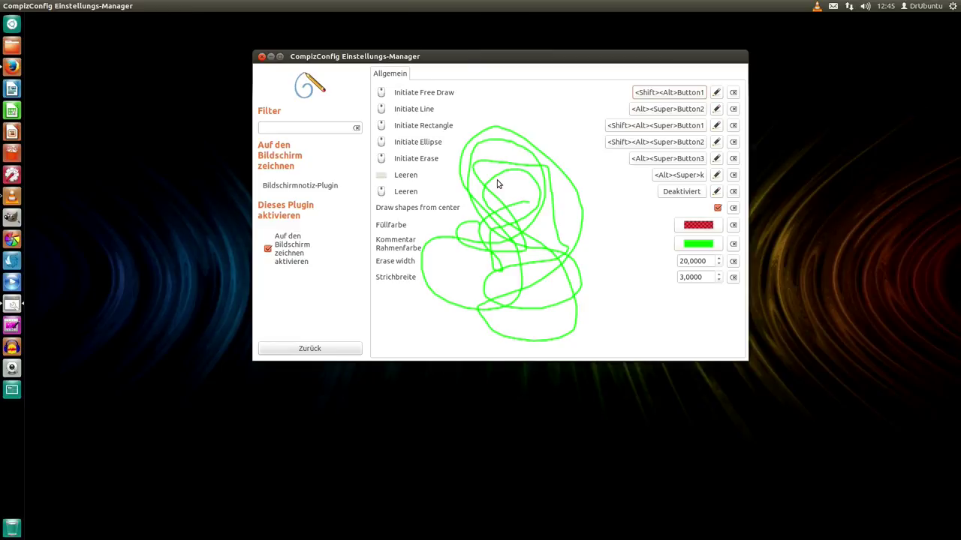
key(alt+super+k)
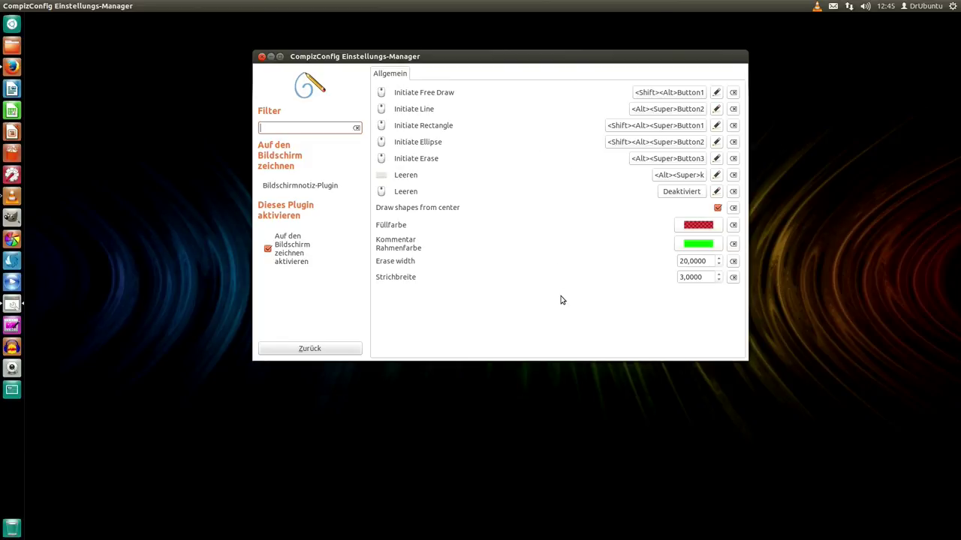
key(ctrl+alt+Right)
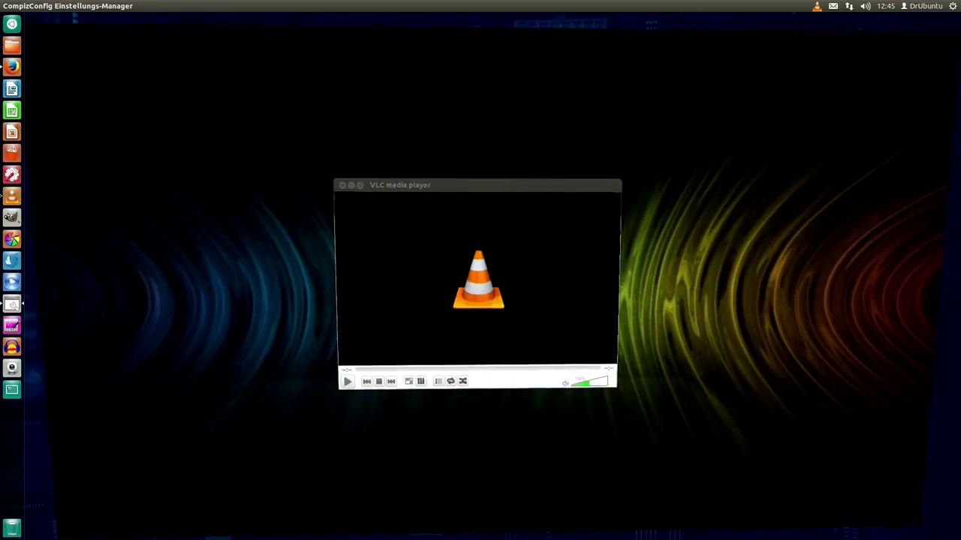
mouse_move(504, 138)
mouse_down()
mouse_move(447, 177)
mouse_move(462, 227)
mouse_move(472, 140)
mouse_up()
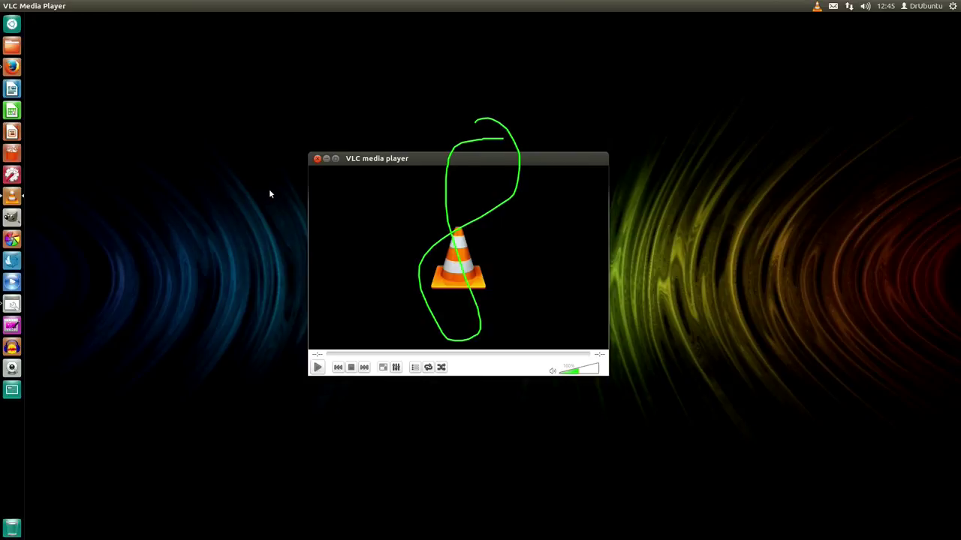
key(ctrl+alt+Right)
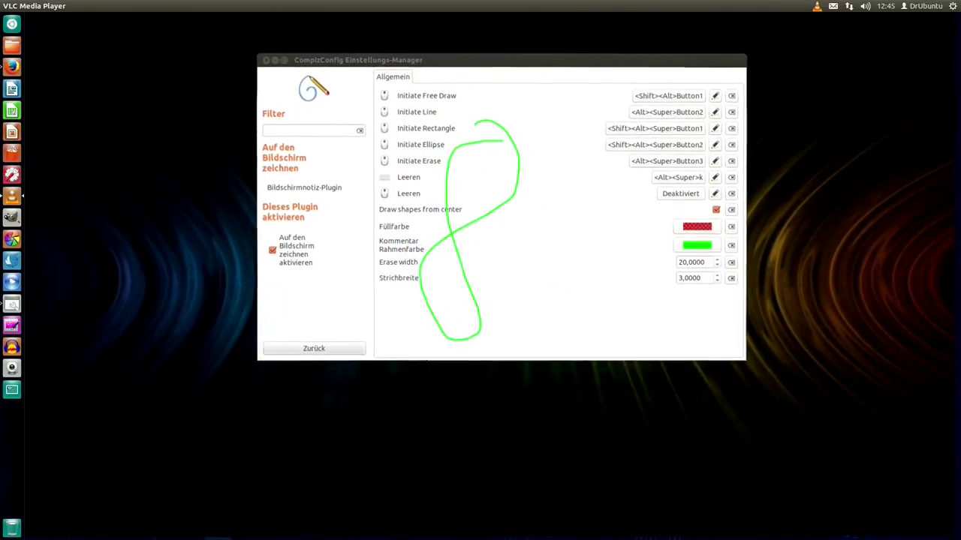
key(alt+super+k)
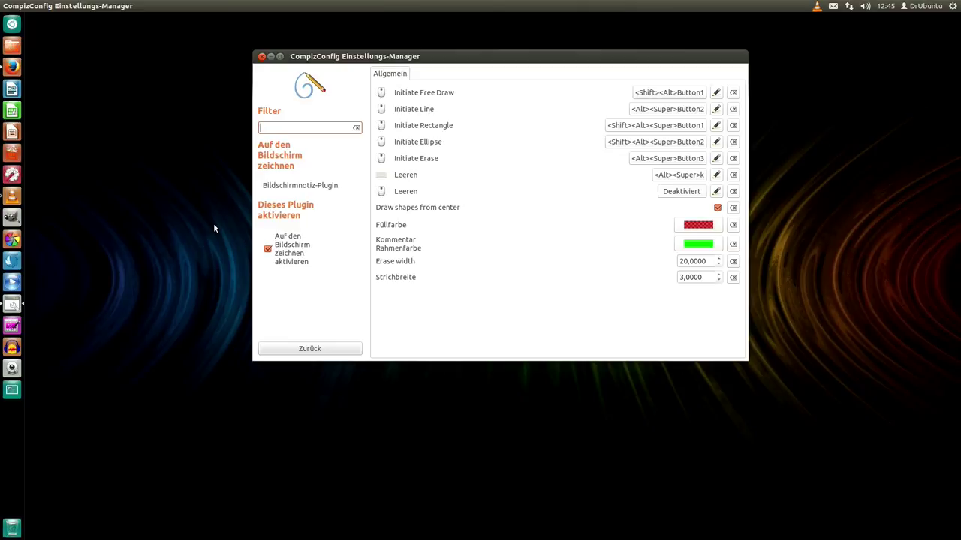
Return to the plugin overview and examine the Desktop-Größe settings in Allgemeine Optionen.
click(338, 348)
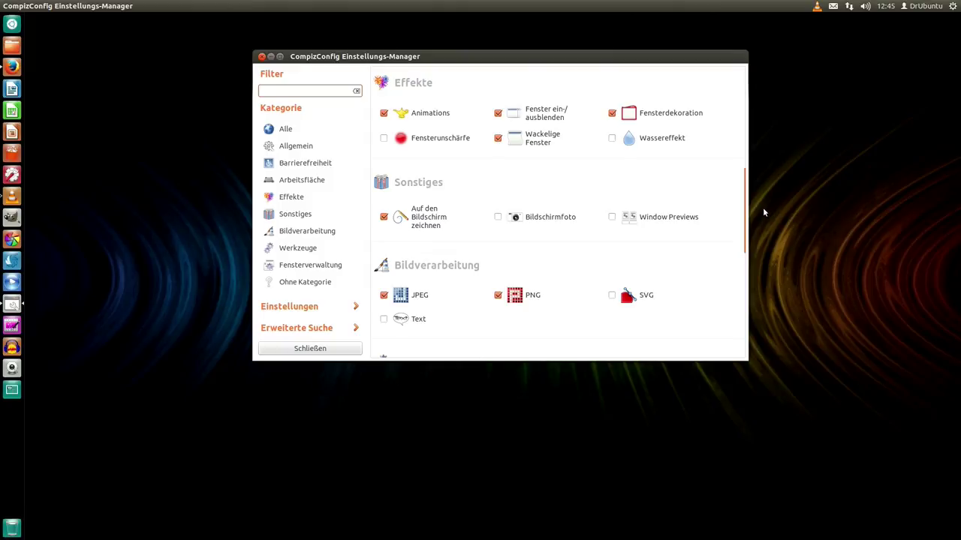
mouse_move(745, 191)
drag(747, 192, 747, 81)
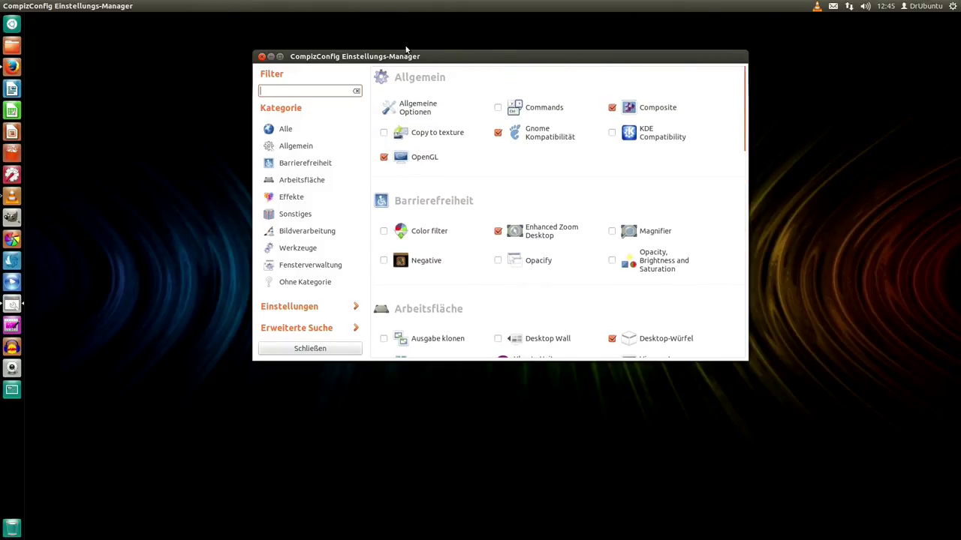
click(423, 111)
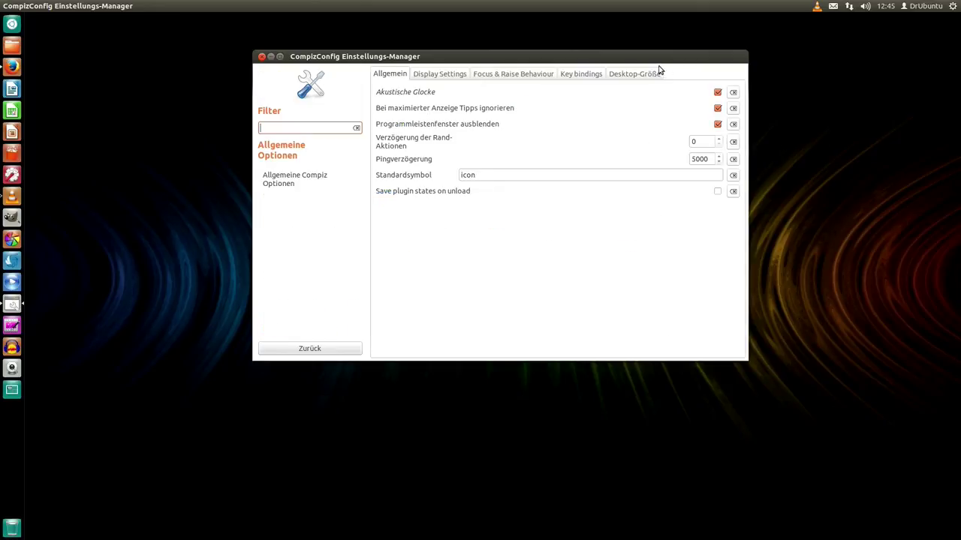
click(634, 75)
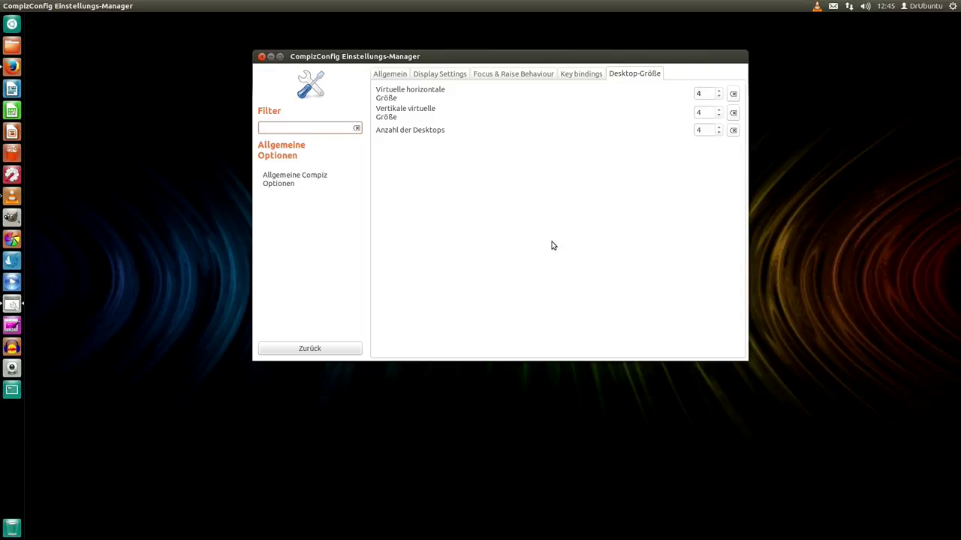
Open the Desktop-Würfel plugin under Arbeitsfläche and magnify its activation checkbox, then return to normal size.
click(310, 349)
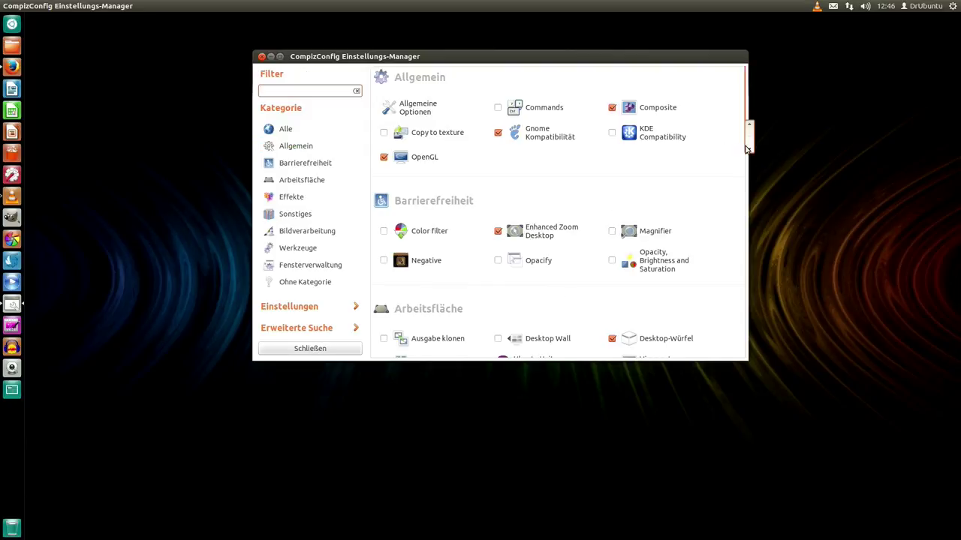
drag(751, 144, 759, 201)
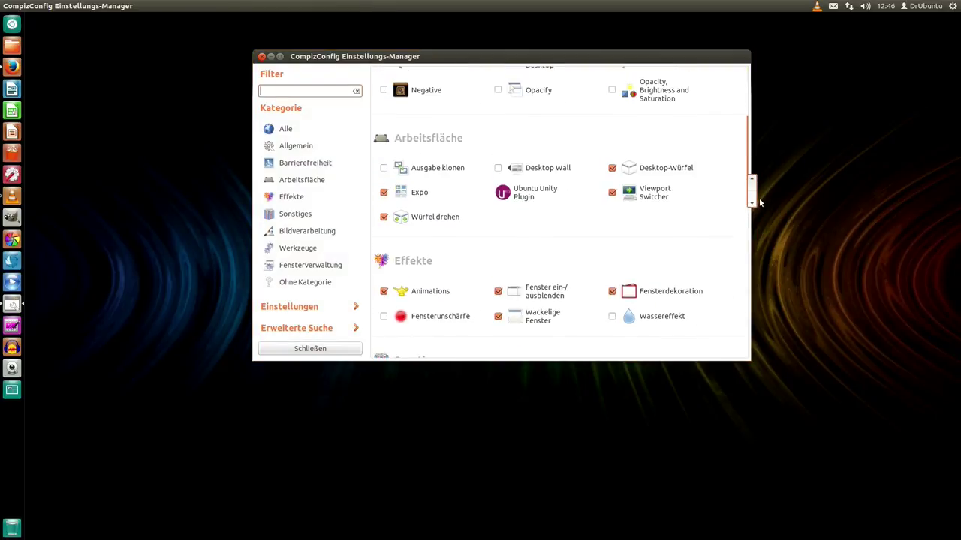
click(661, 174)
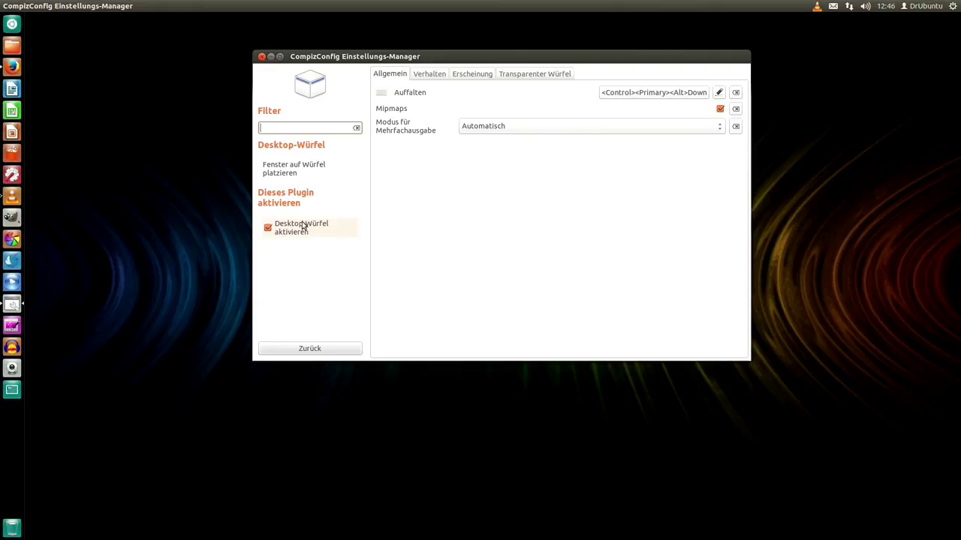
scroll(295, 202, up, 10)
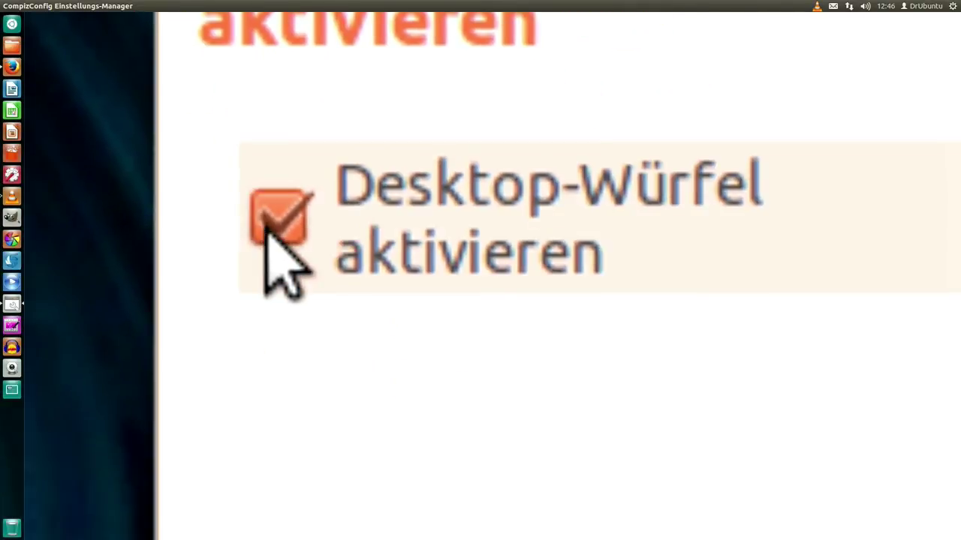
scroll(270, 221, down, 2)
scroll(272, 225, down, 8)
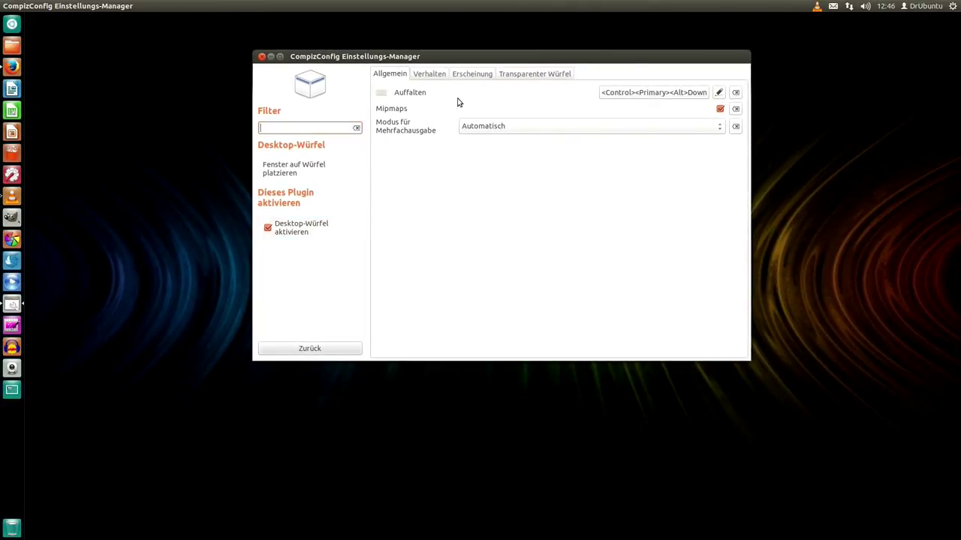
Set Opazität bei Stillstand of the transparent cube to 76 and move the CompizConfig window down to reveal the desktop.
click(520, 76)
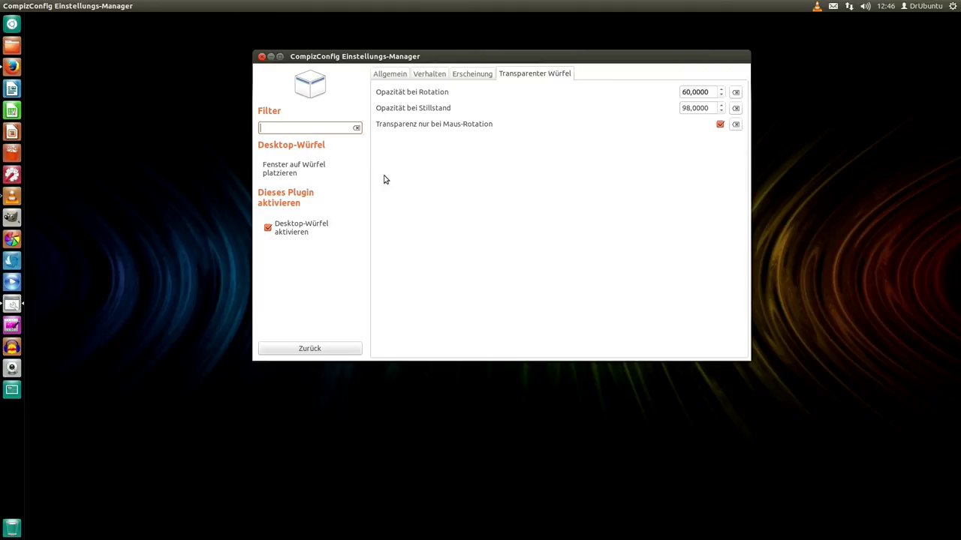
key(ctrl+alt+Right)
click(714, 107)
click(720, 106)
scroll(721, 111, down, 3)
click(720, 112)
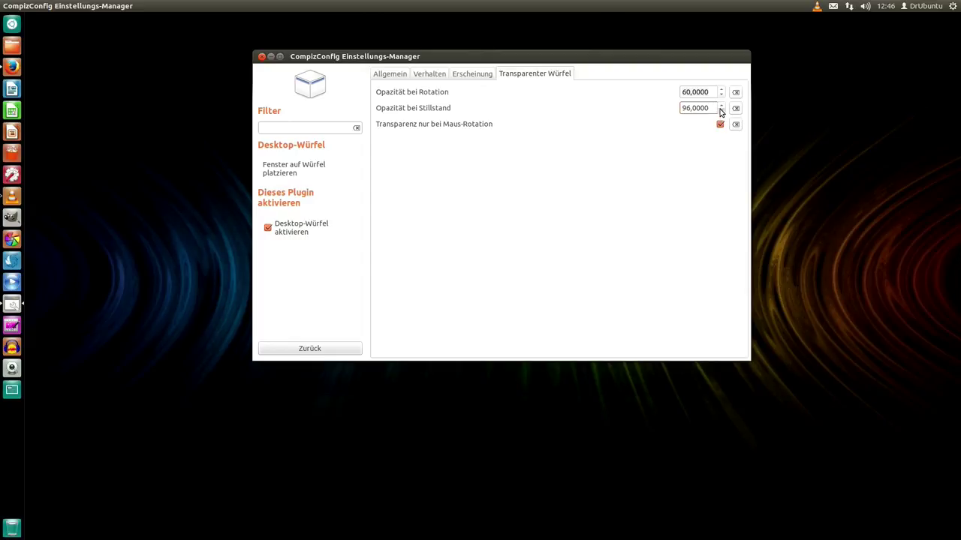
click(721, 111)
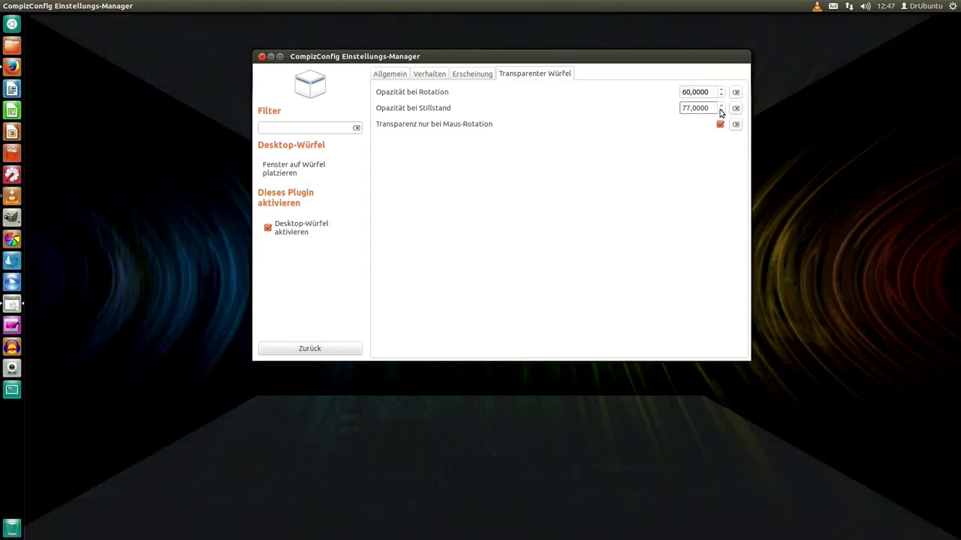
drag(643, 62, 616, 360)
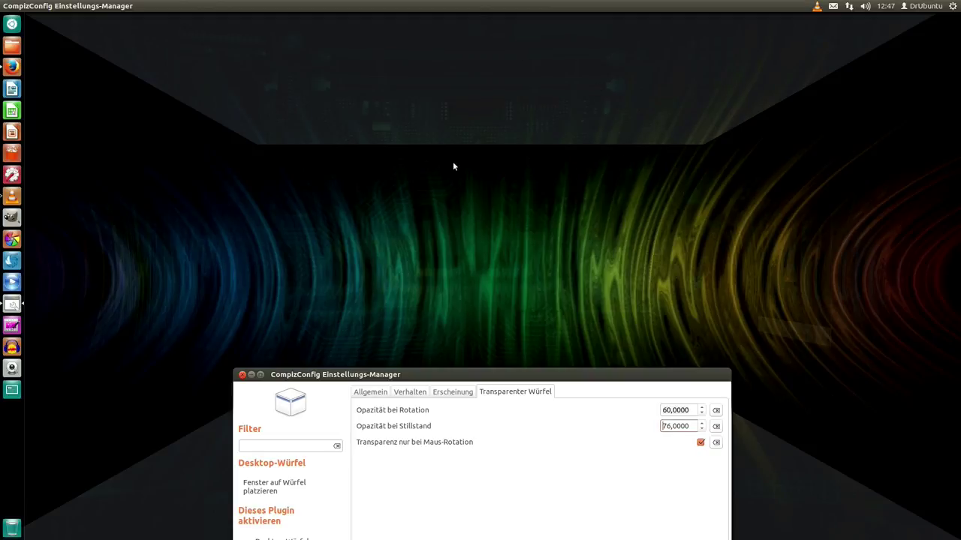
Move the CompizConfig window back up, set Opazität bei Stillstand to 100, and review the other Desktop-Würfel settings pages.
drag(554, 376, 571, 153)
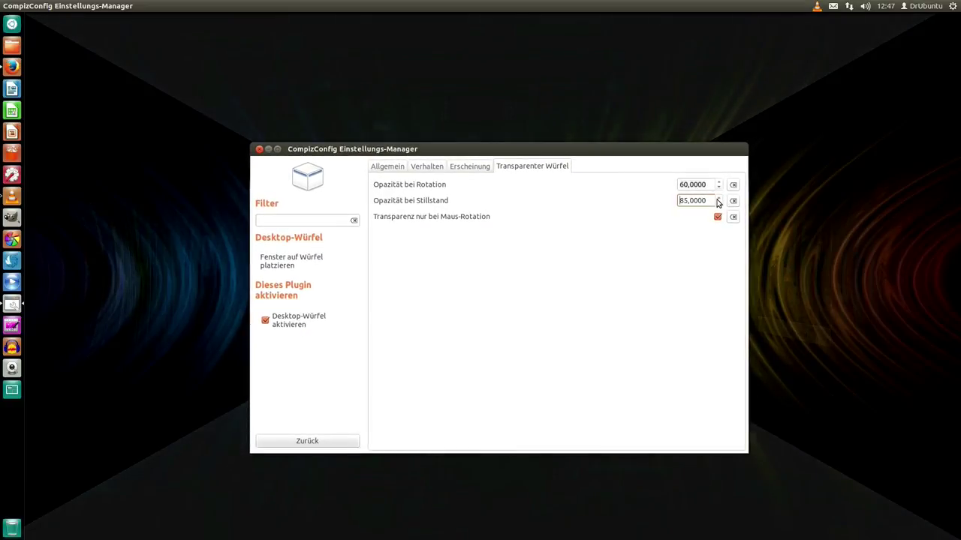
click(716, 203)
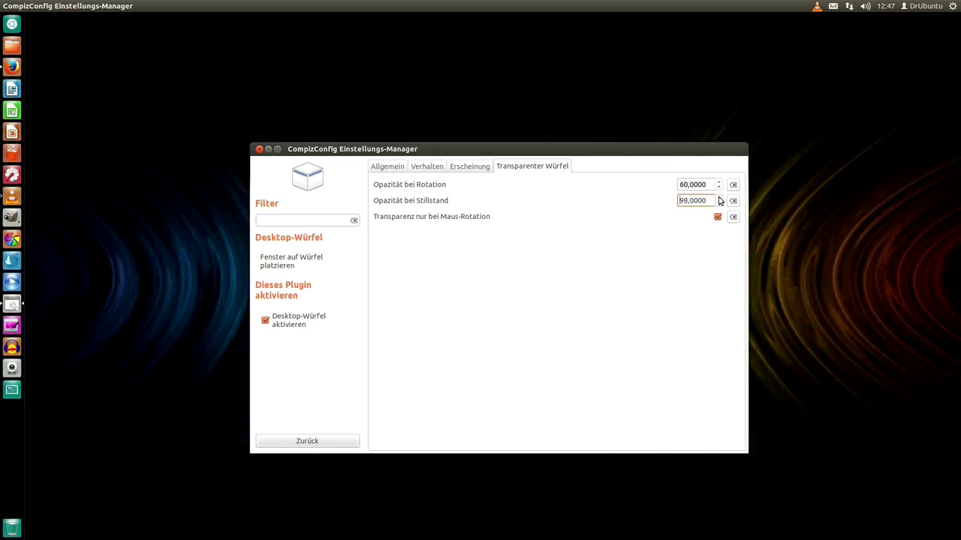
click(399, 165)
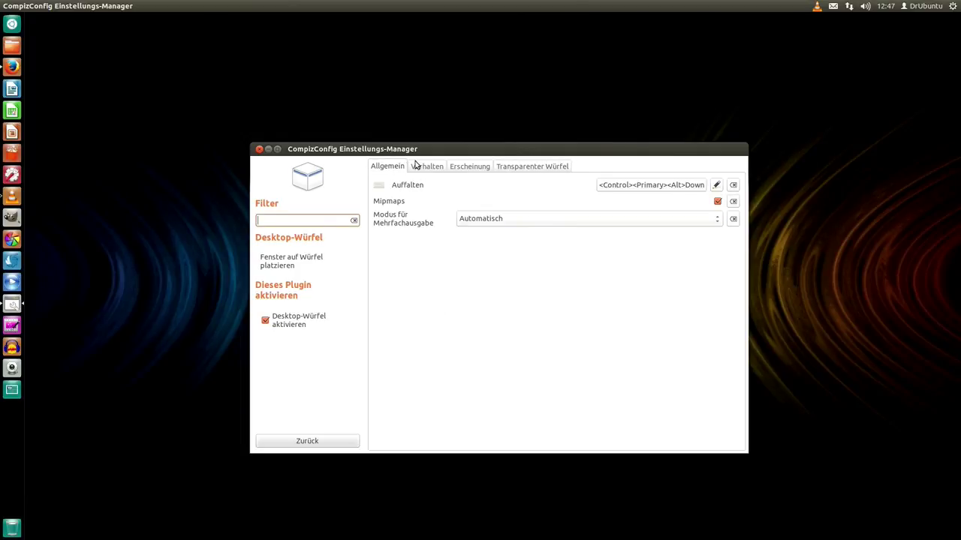
click(502, 168)
click(379, 167)
click(537, 171)
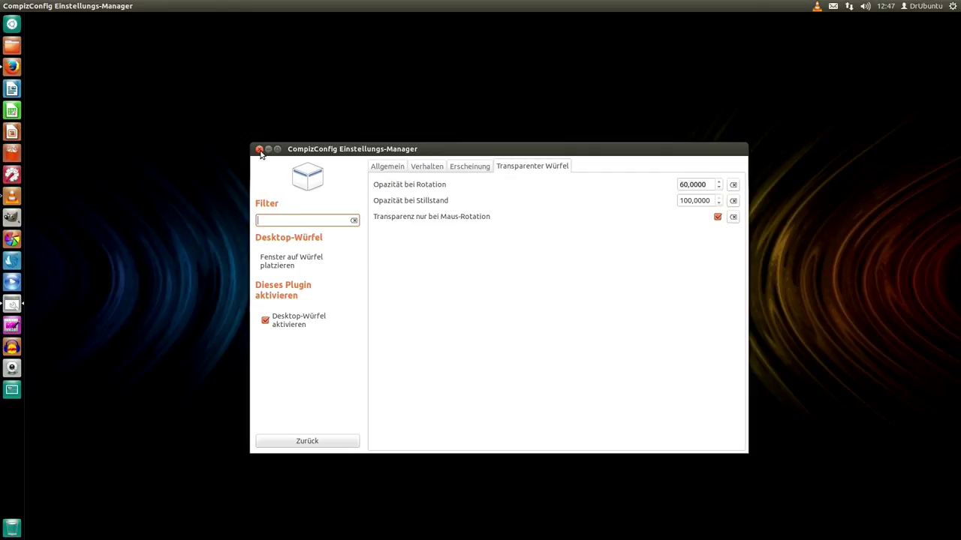
Return to the plugin overview, open the Würfel drehen plugin and expand its Additional Settings.
click(307, 441)
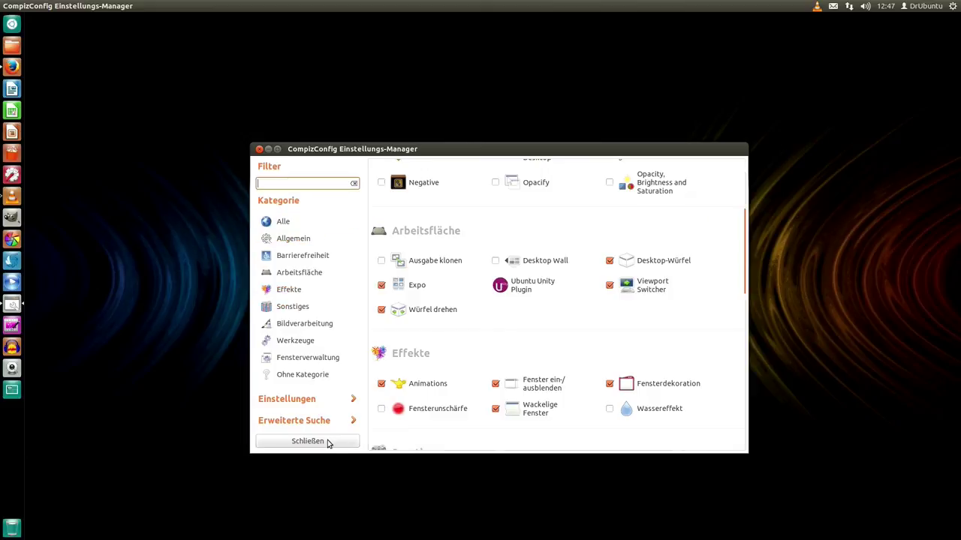
click(402, 311)
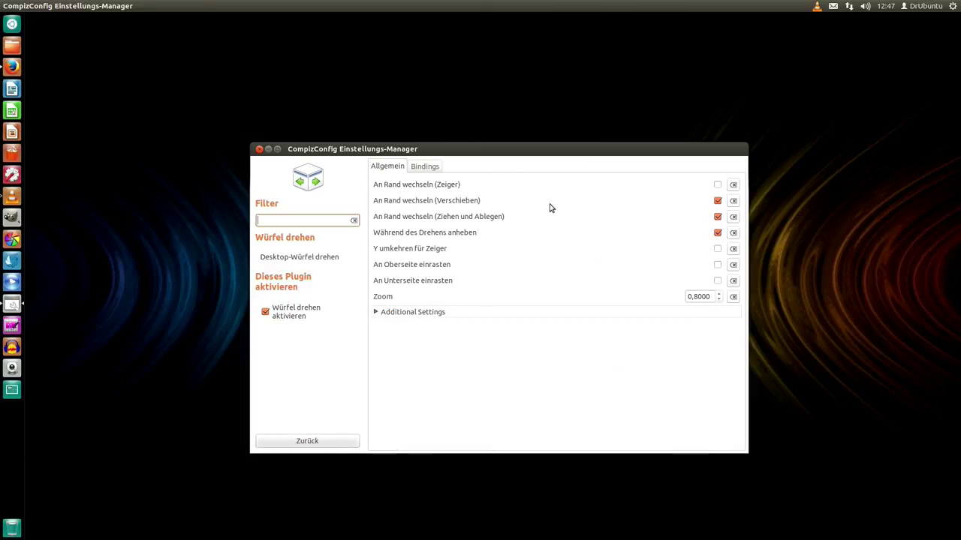
click(376, 313)
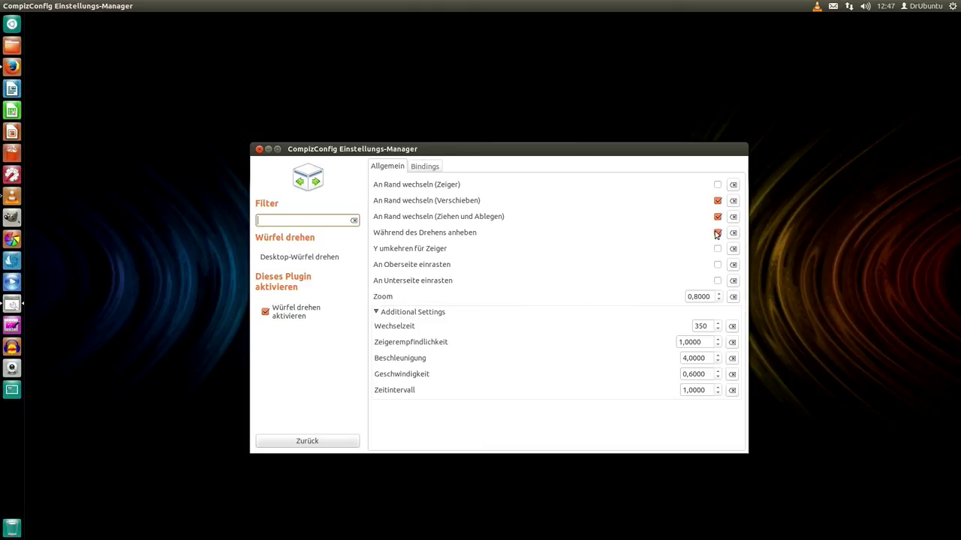
Rotate the desktop cube back and forth between the CompizConfig and VLC workspaces, ending on CompizConfig, and briefly magnify the screen.
drag(518, 117, 519, 117)
key(ctrl+alt+Right)
key(ctrl+alt+Right)
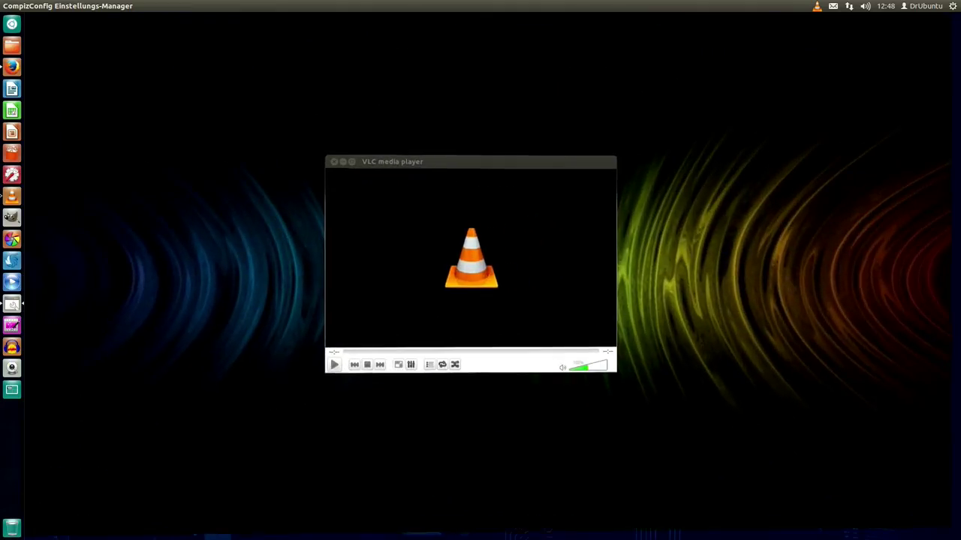
key(ctrl+alt+Left)
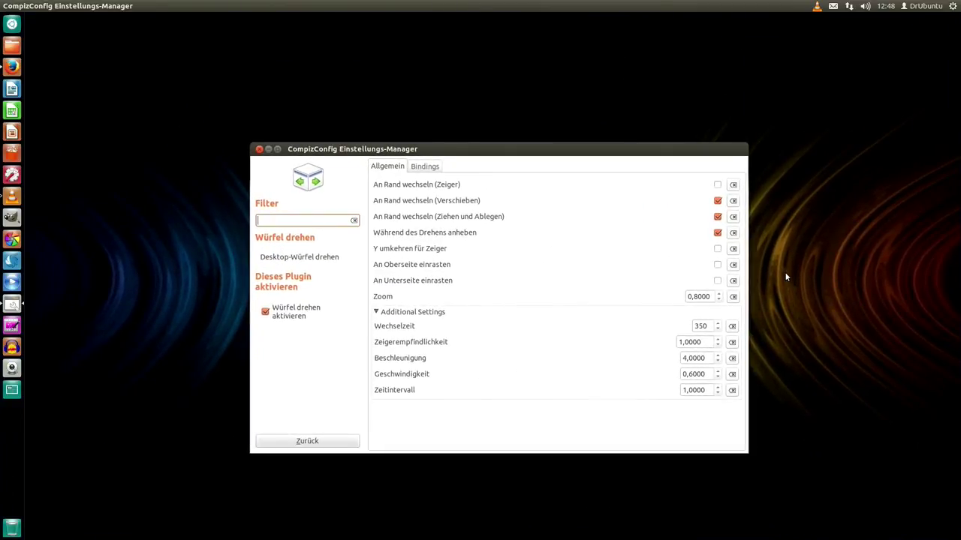
key(ctrl+alt+Right)
key(ctrl+alt+Left)
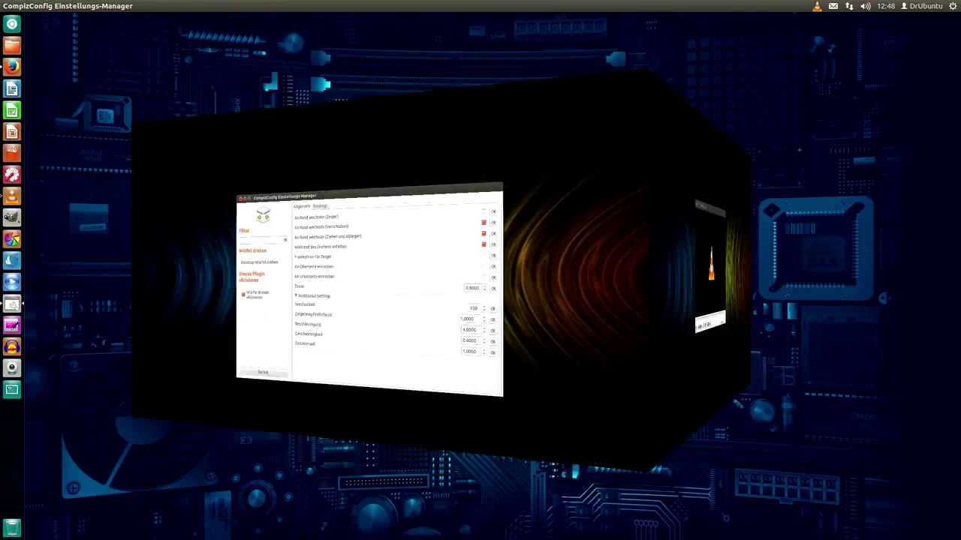
key(ctrl+alt+Right)
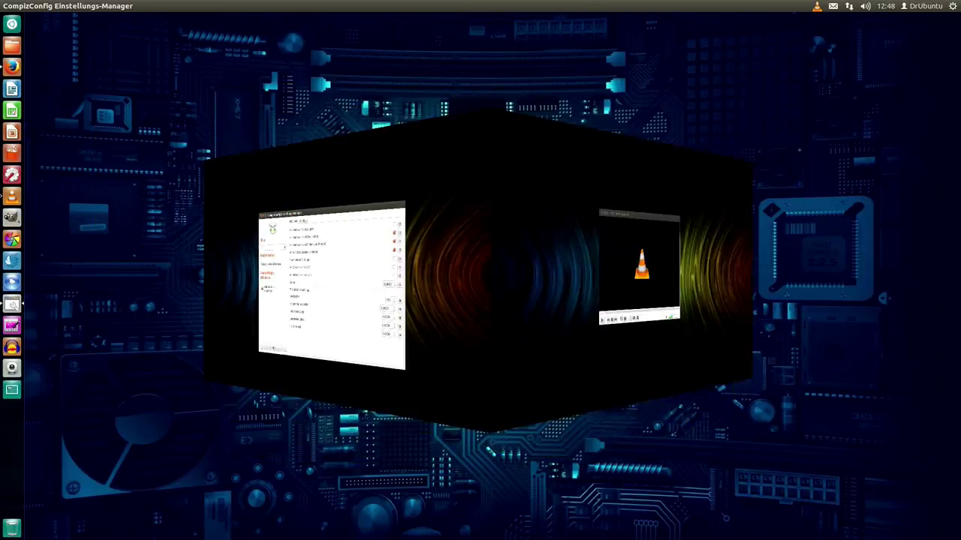
key(ctrl+alt+Left)
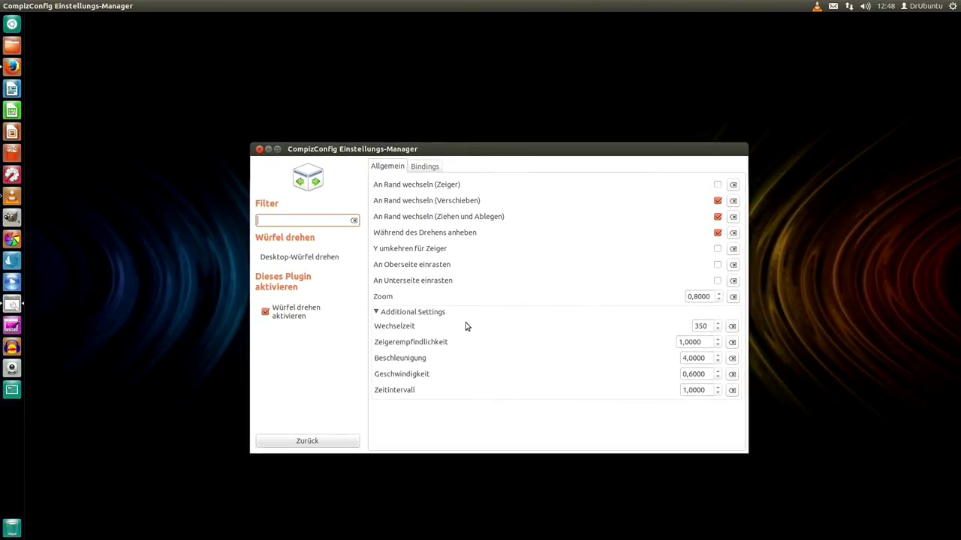
super+scroll(465, 326, up, 5)
super+scroll(471, 360, down, 5)
Show the Würfel rotieren bindings of the Würfel drehen plugin and test the left and right rotation shortcuts.
click(420, 167)
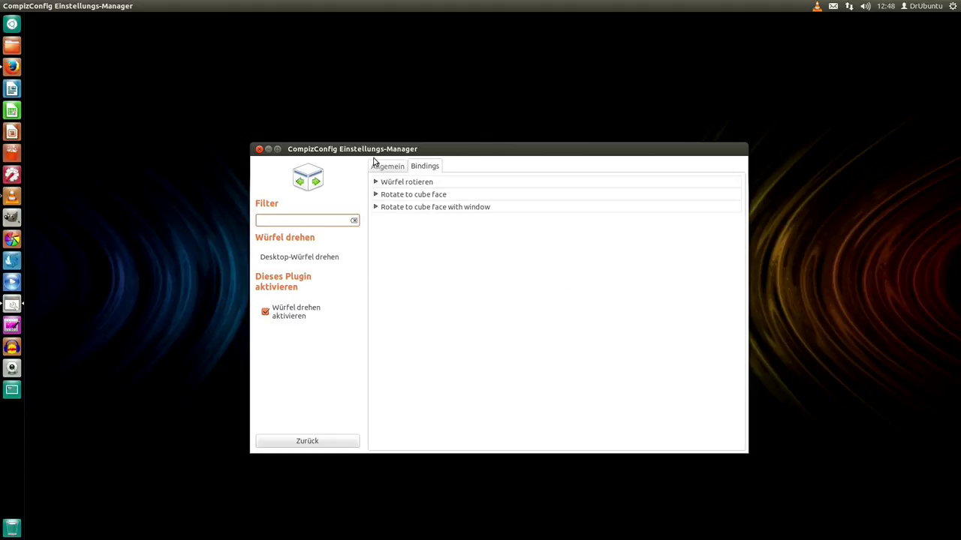
click(376, 184)
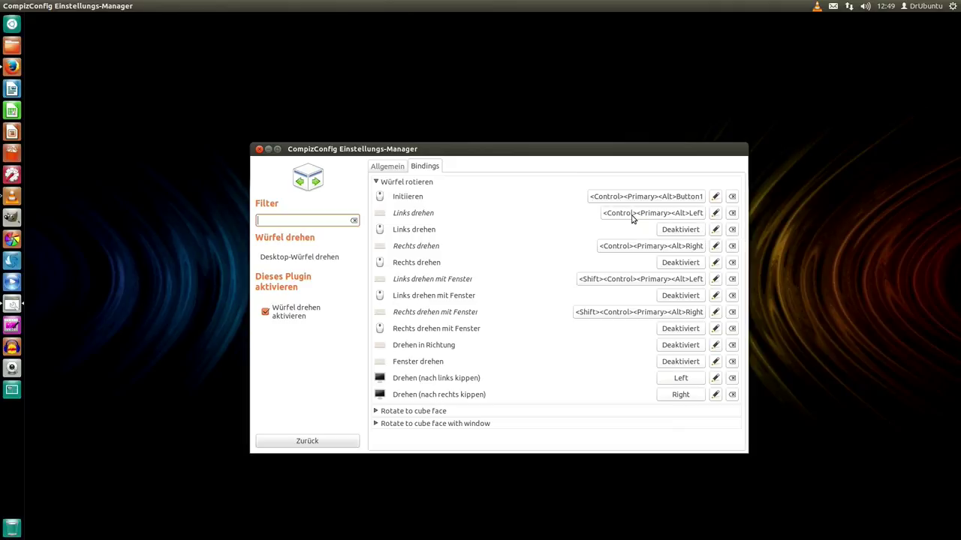
key(ctrl+alt+Left)
key(ctrl+alt+Right)
Examine the Rotate to cube face and Rotate to cube face with window bindings, and return to the general settings.
click(376, 411)
scroll(525, 308, down, 3)
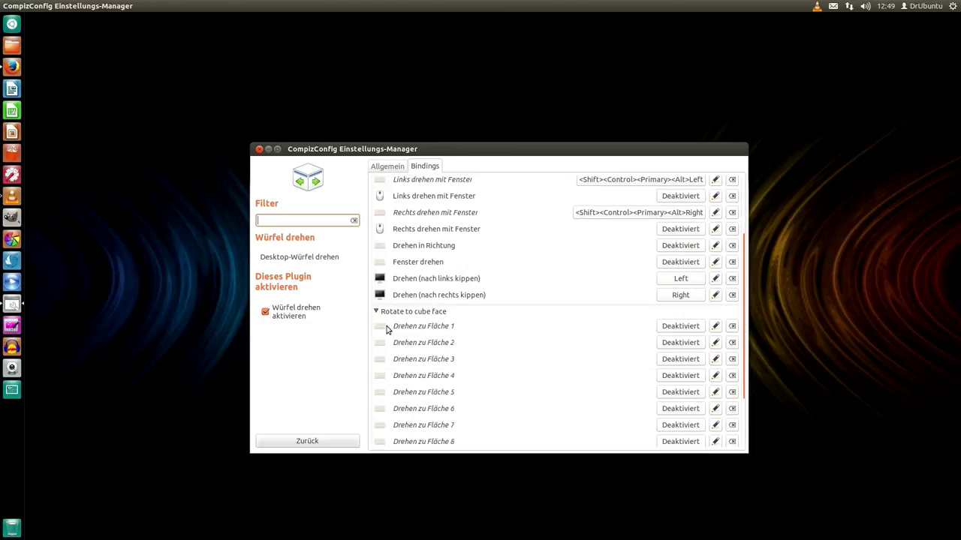
scroll(473, 321, down, 3)
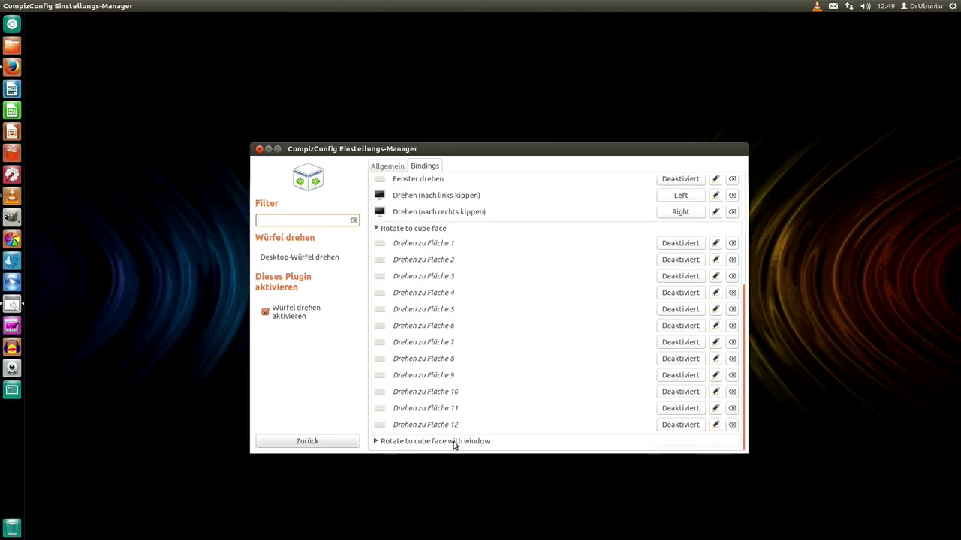
click(376, 442)
scroll(485, 339, down, 6)
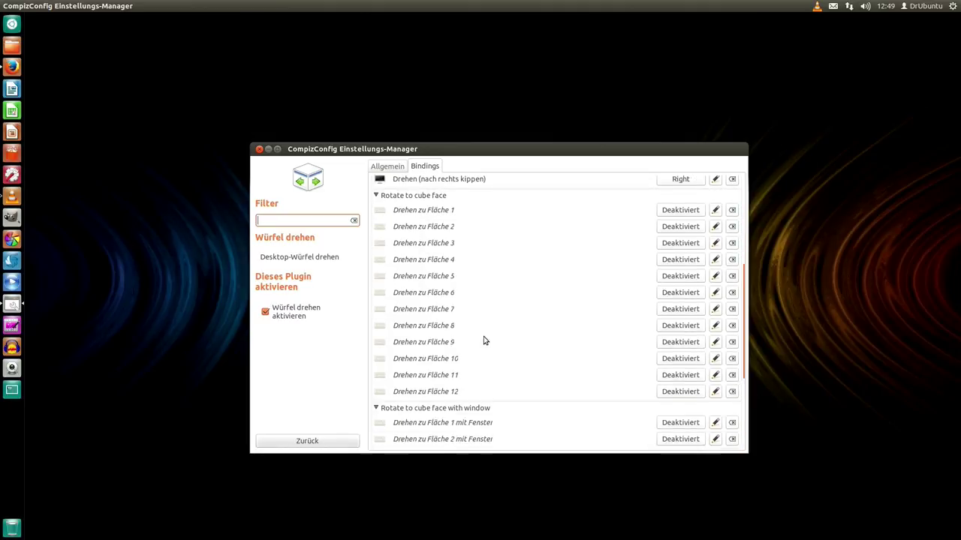
scroll(502, 330, up, 11)
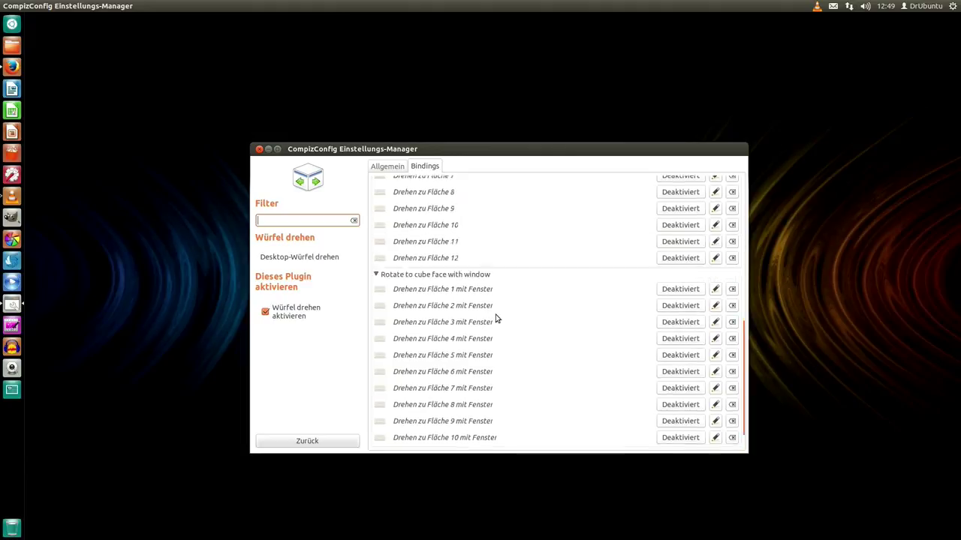
click(375, 170)
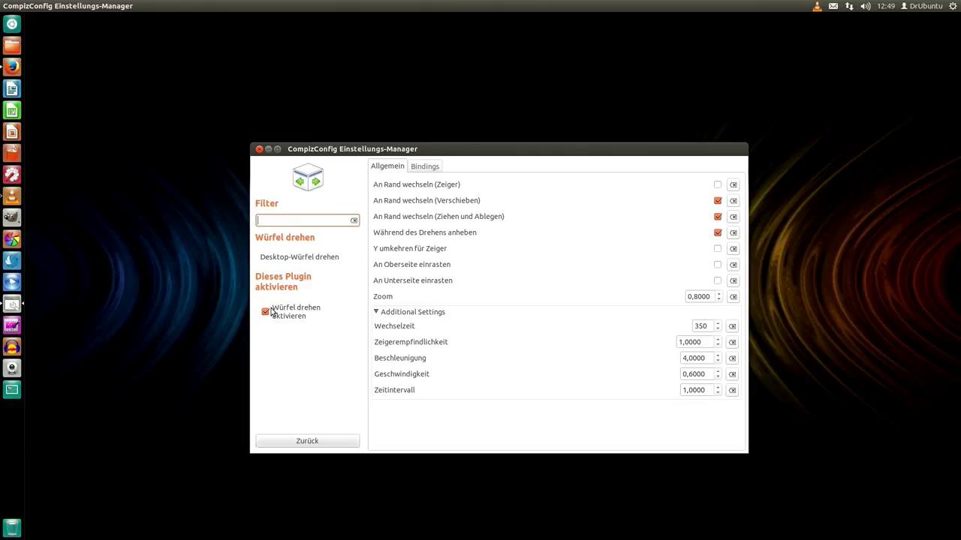
Return to the plugin overview and look through the categories from Arbeitsfläche to Werkzeuge and back up to Barrierefreiheit.
click(313, 444)
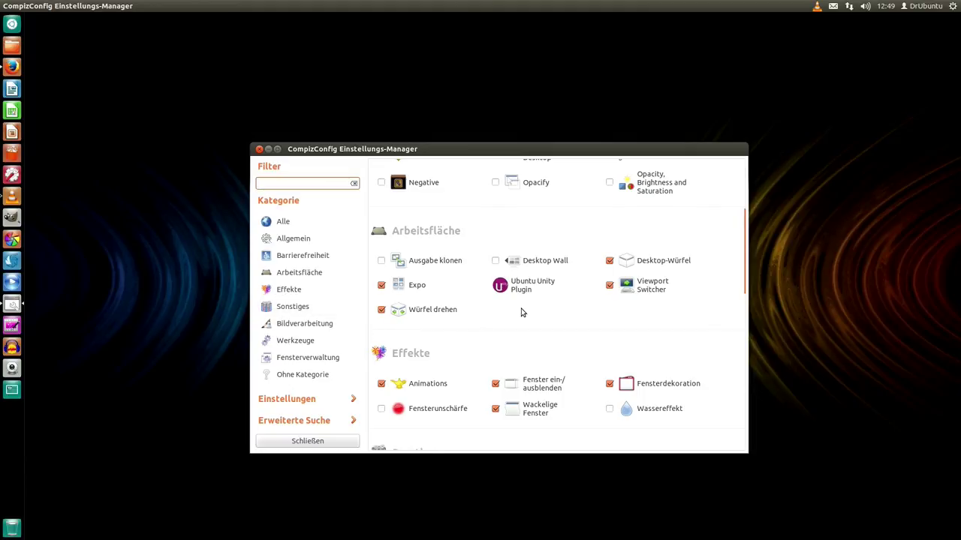
scroll(522, 312, down, 3)
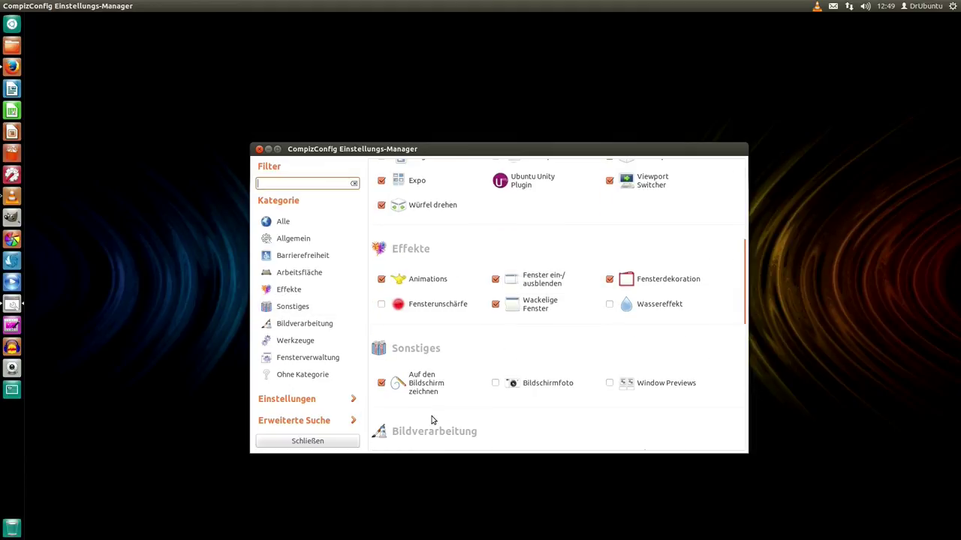
scroll(601, 341, down, 3)
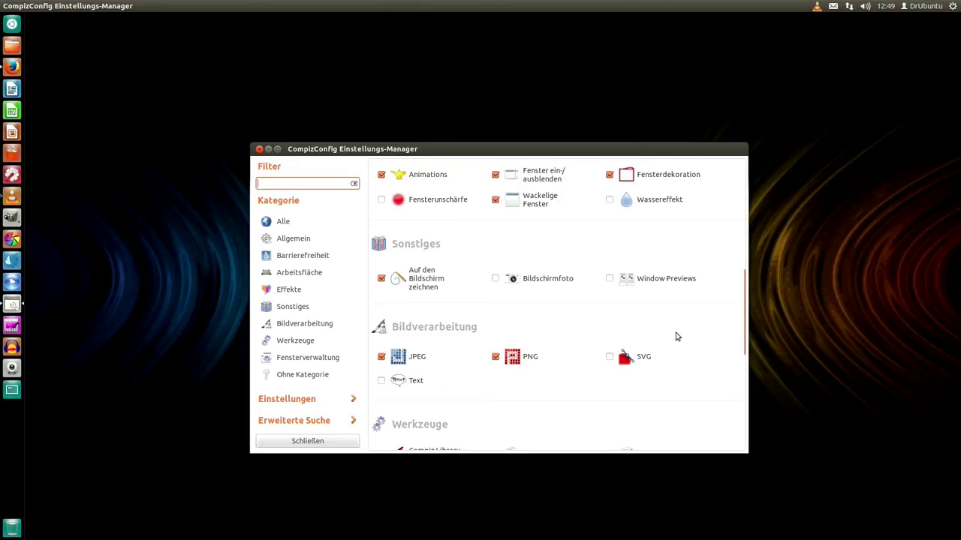
scroll(603, 337, up, 7)
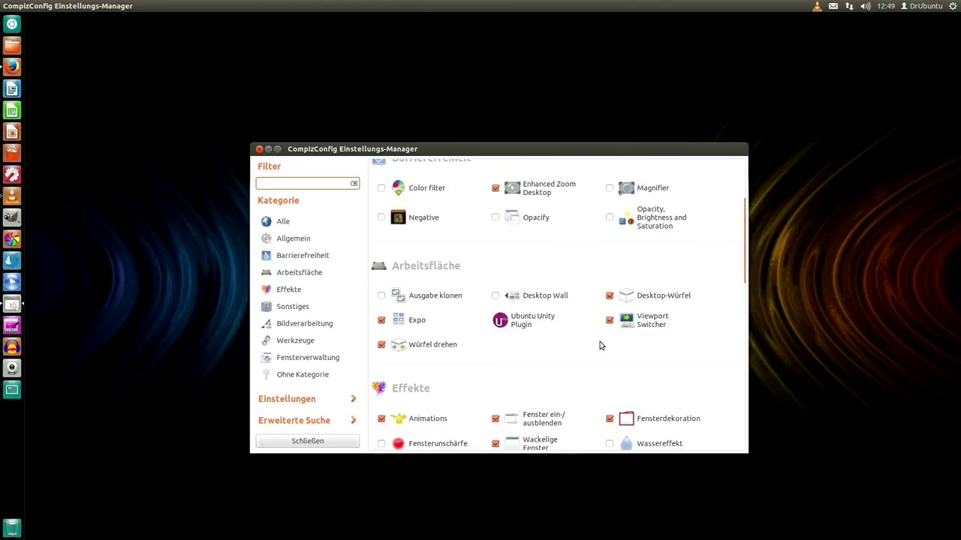
scroll(601, 346, up, 1)
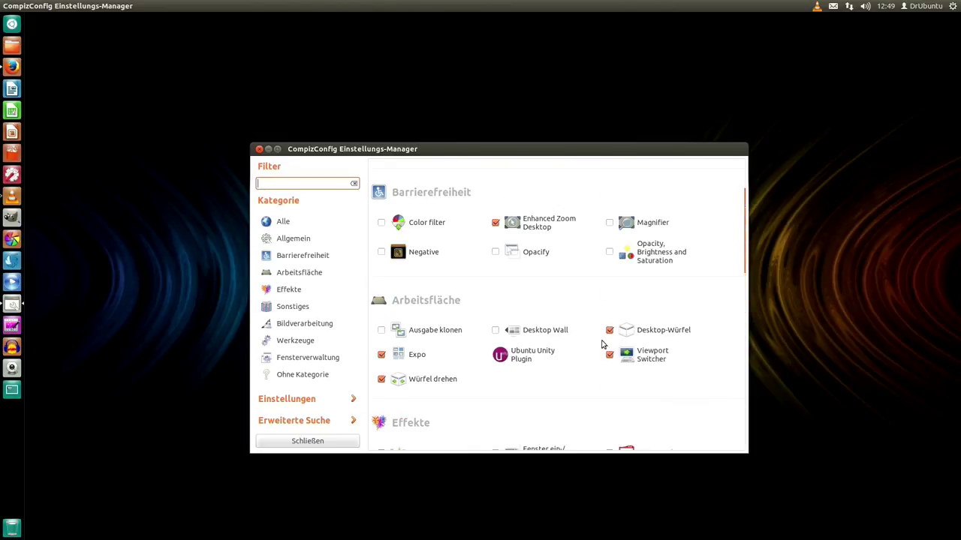
Open the keyboard binding for Zoom In in the Enhanced Zoom Desktop plugin and test zooming in and out twice.
click(516, 230)
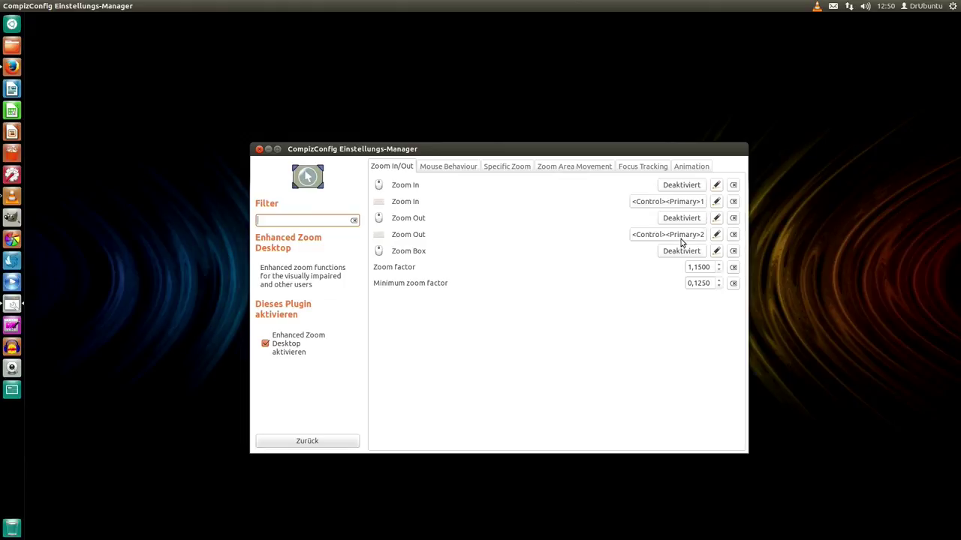
click(662, 207)
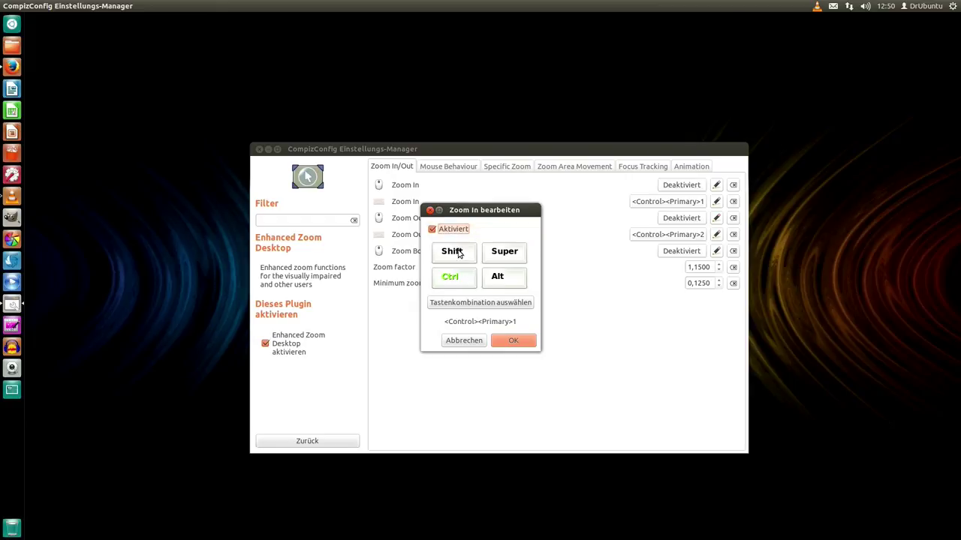
key(ctrl+1)
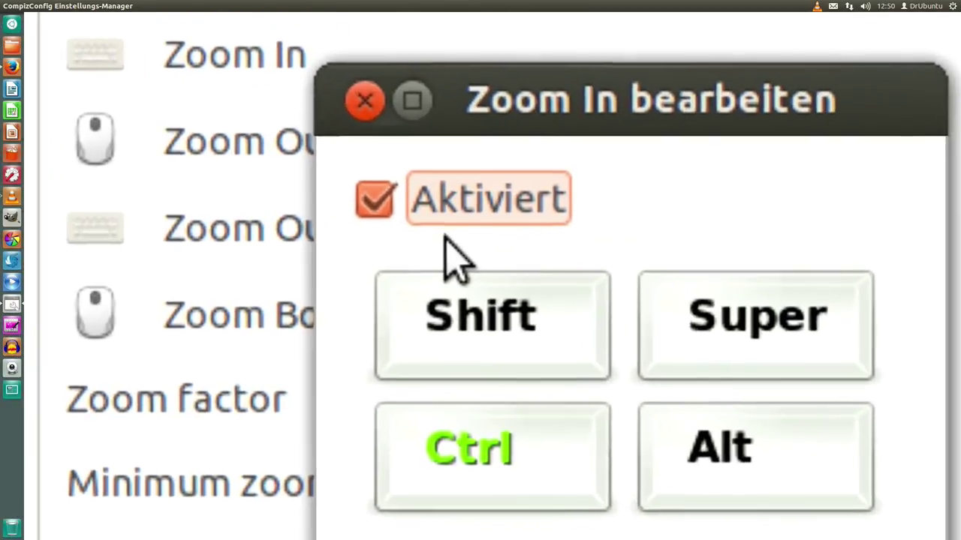
key(ctrl+2)
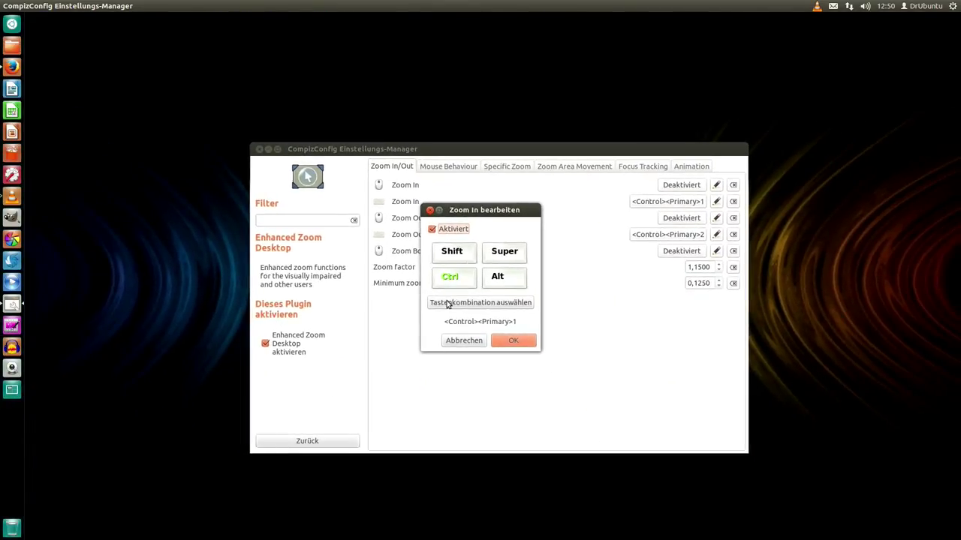
key(ctrl+1)
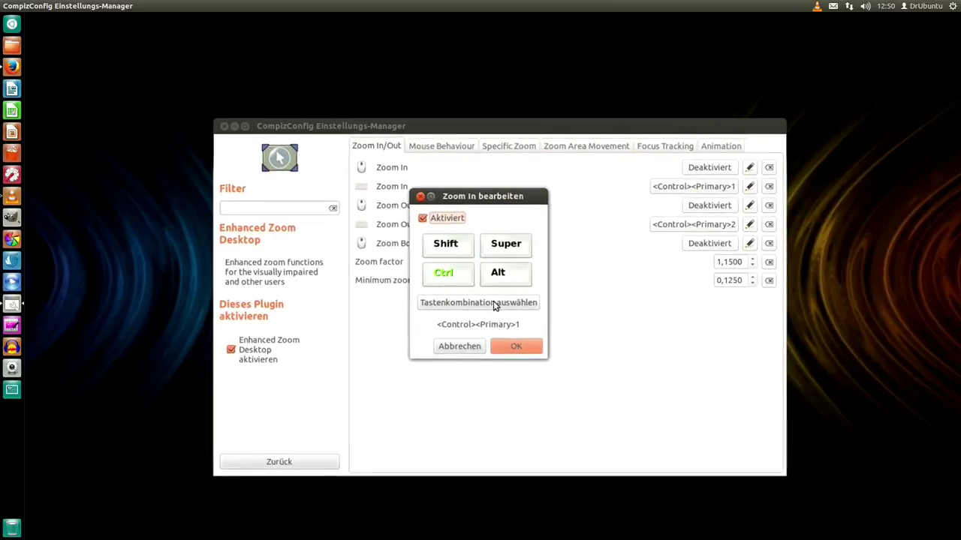
key(ctrl+2)
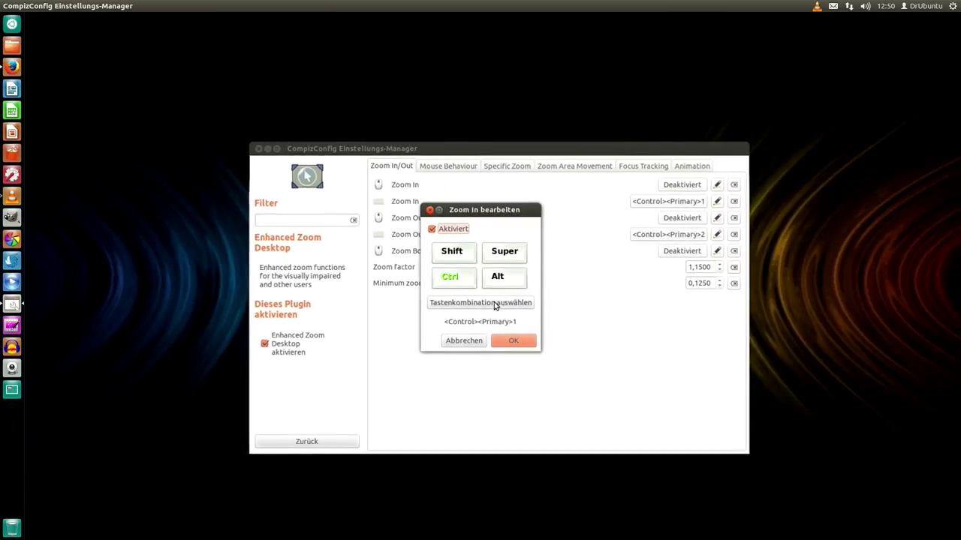
Record Ctrl+1 as the new keyboard combination for Zoom In and accept it.
click(494, 305)
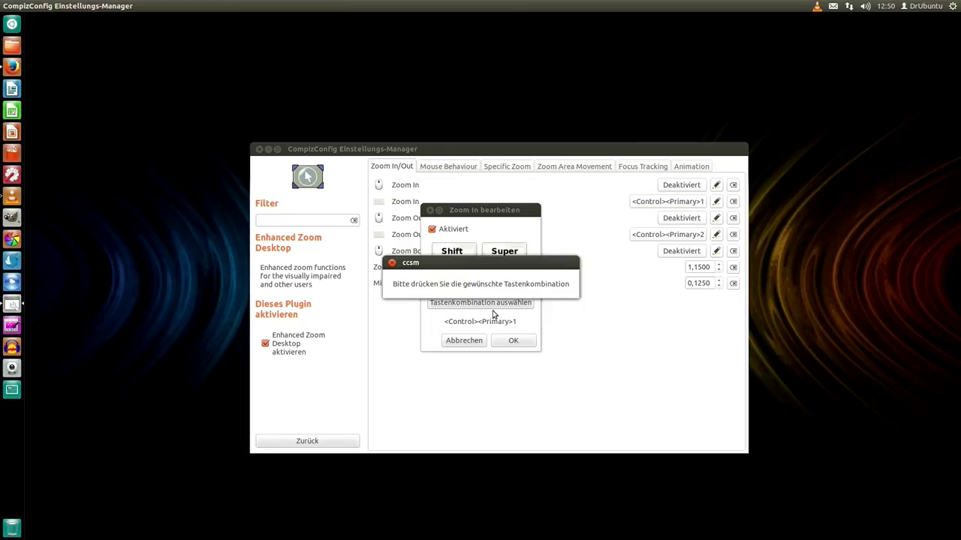
key(ctrl)
key(ctrl+1)
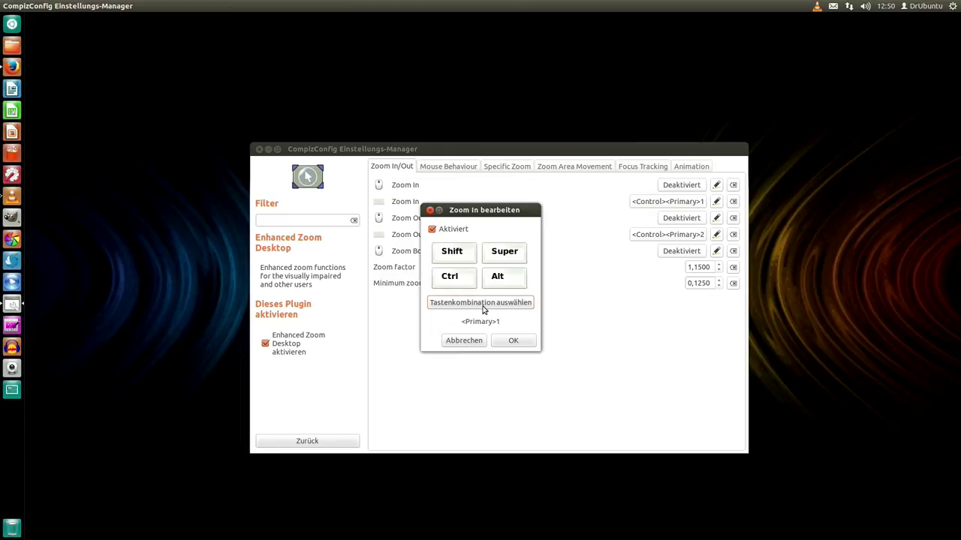
click(512, 340)
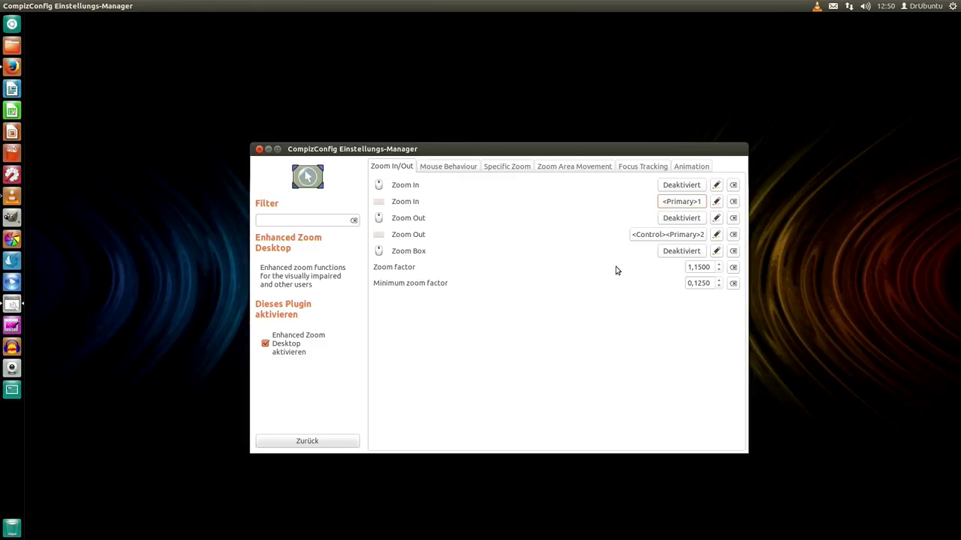
Record Ctrl+1 again as the key combination for Zoom In, accept it, and test zooming in and out.
click(679, 203)
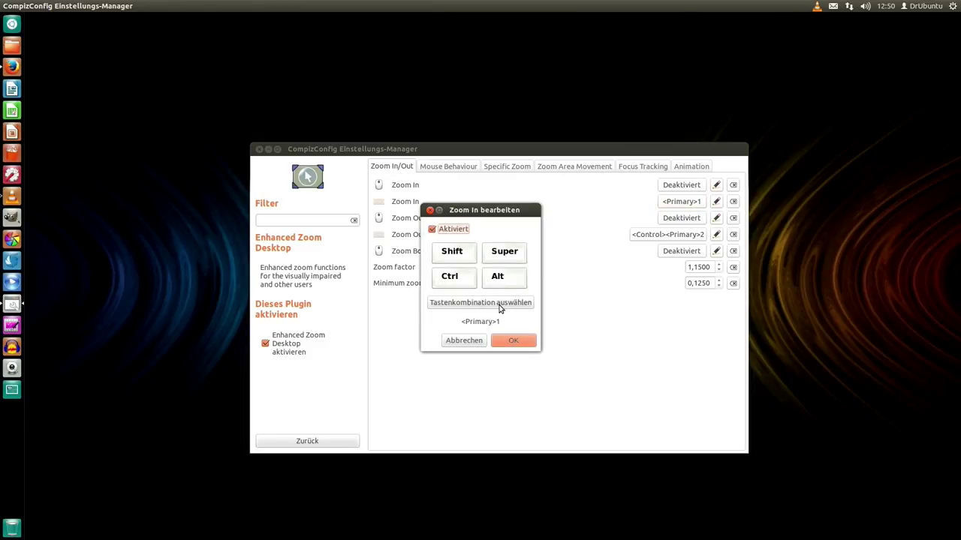
click(500, 304)
key(ctrl)
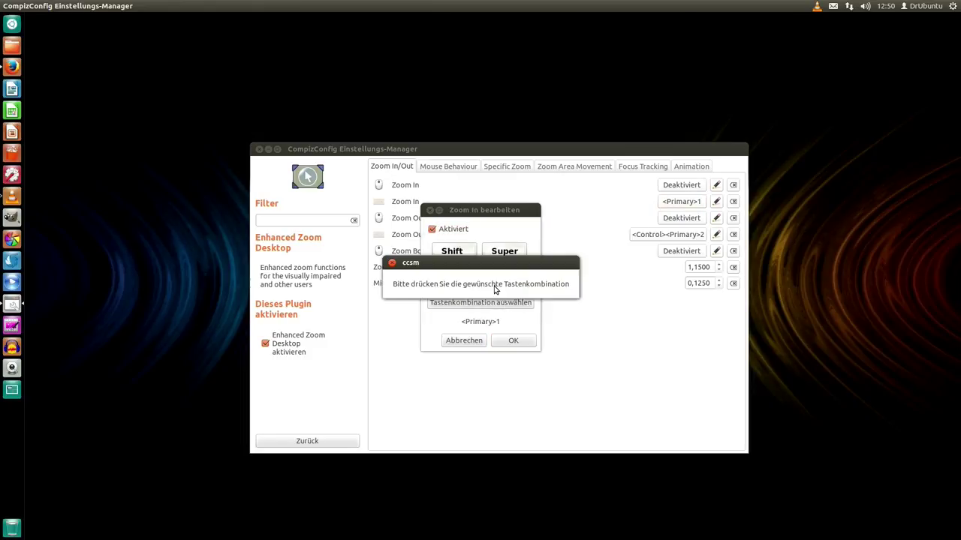
key(ctrl+1)
click(513, 341)
key(ctrl+1)
key(ctrl+2)
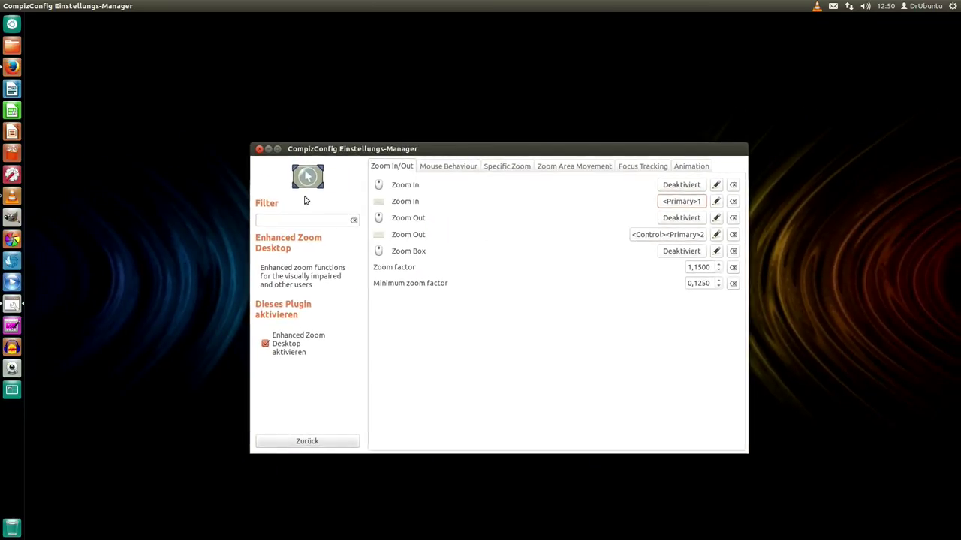
Record Ctrl+2 as the key combination for Zoom Out, accept it, and test zooming in and out.
click(668, 234)
click(516, 306)
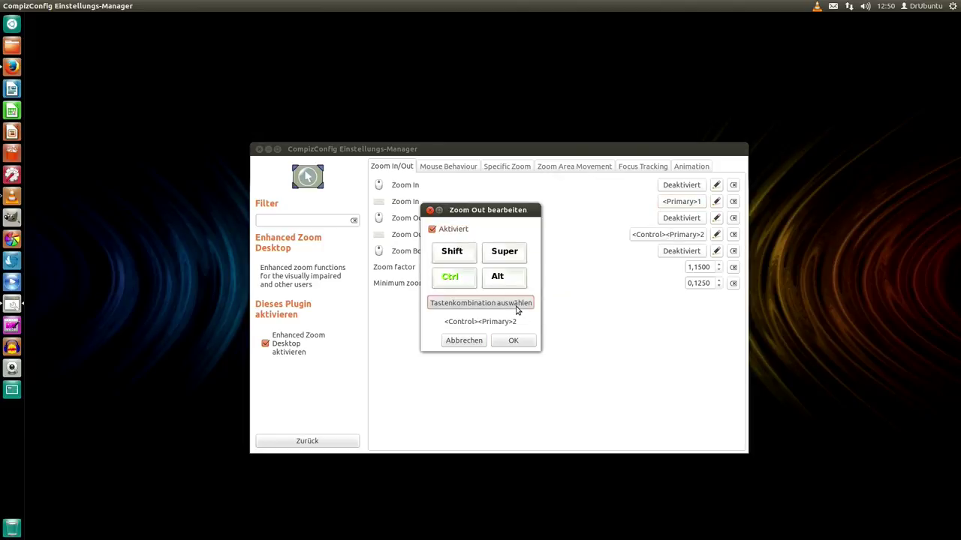
key(ctrl+2)
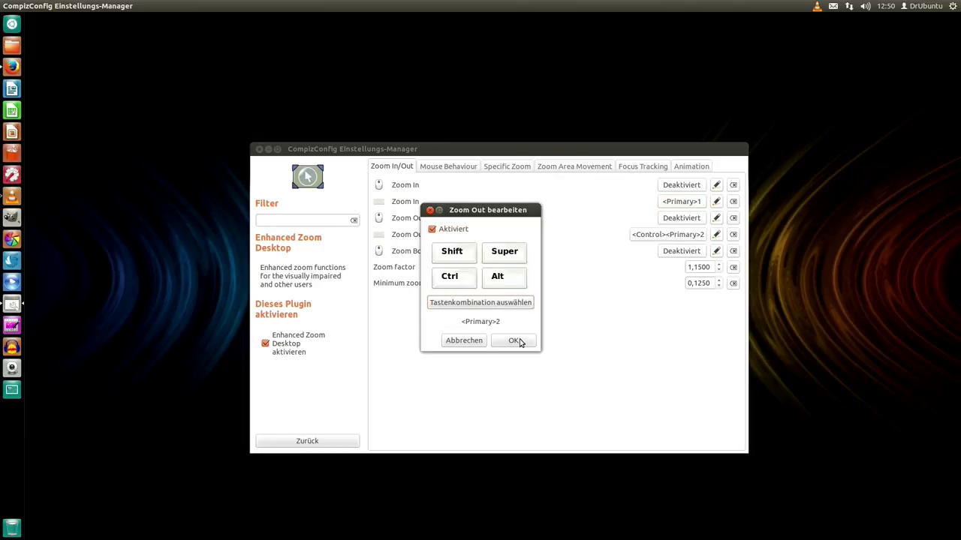
click(518, 341)
key(ctrl+1)
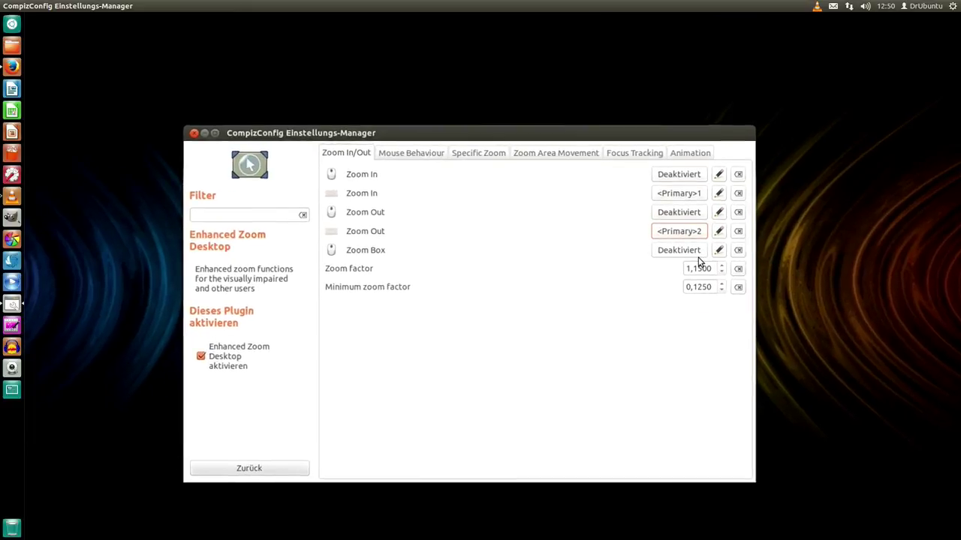
key(ctrl+2)
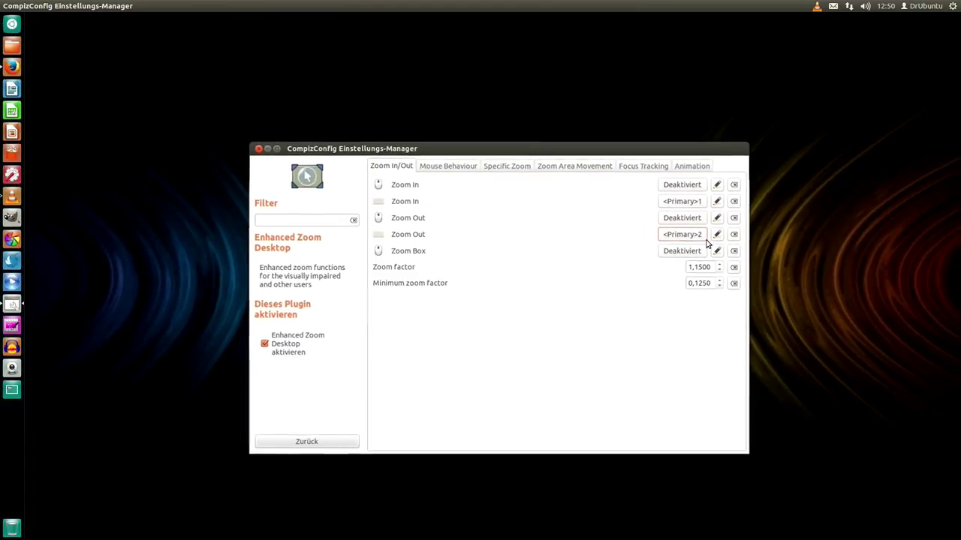
Look through the plugin's animation, specific zoom, mouse behaviour, zoom area movement and focus tracking settings, and return to the Zoom In/Out bindings.
click(692, 167)
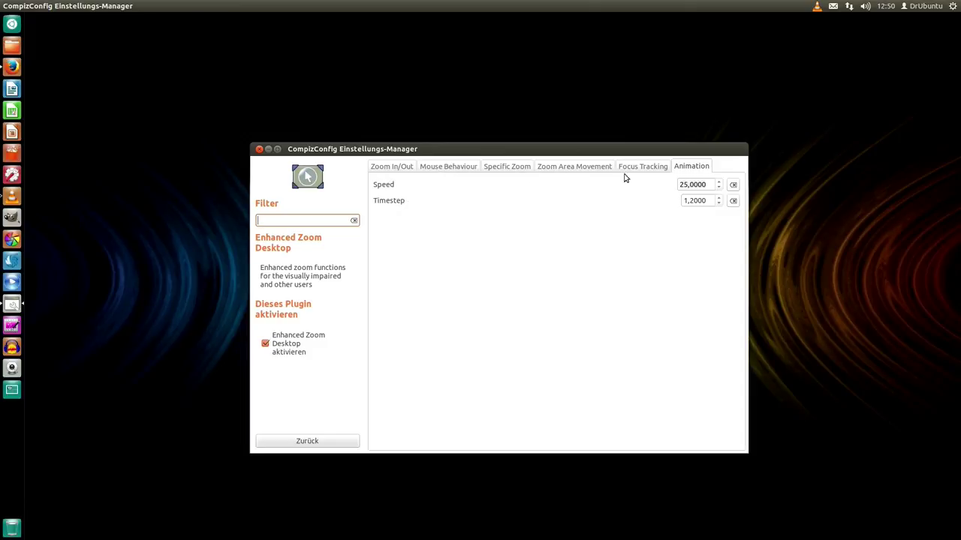
click(511, 168)
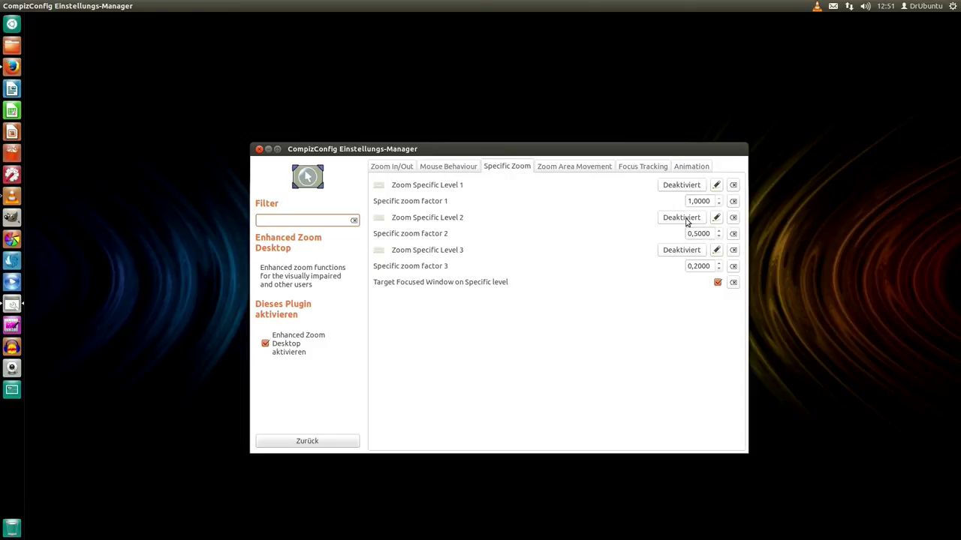
click(438, 168)
click(573, 168)
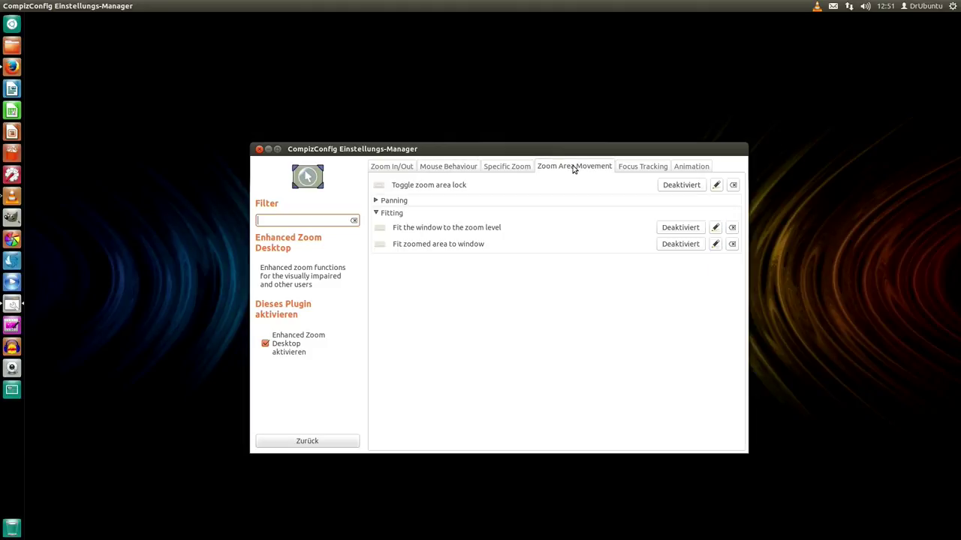
click(630, 170)
click(686, 168)
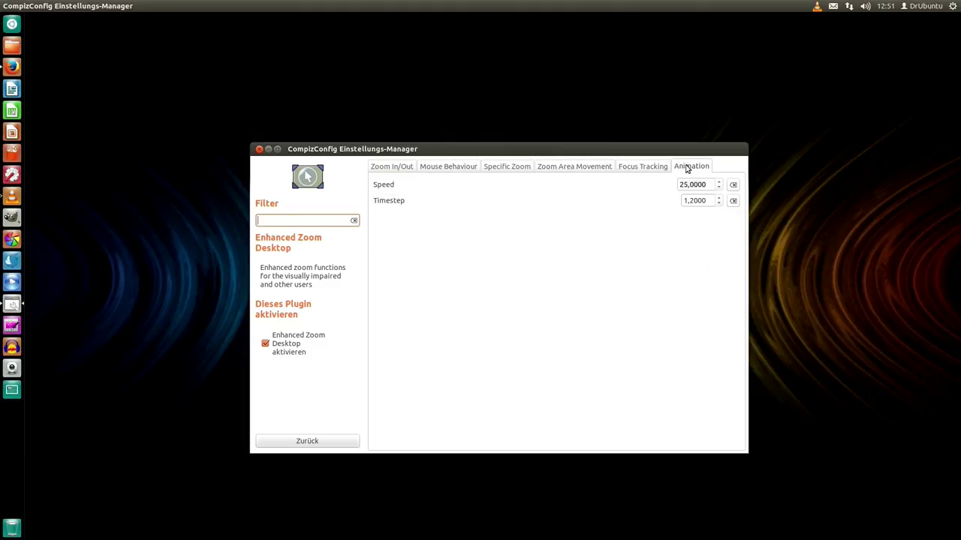
click(394, 168)
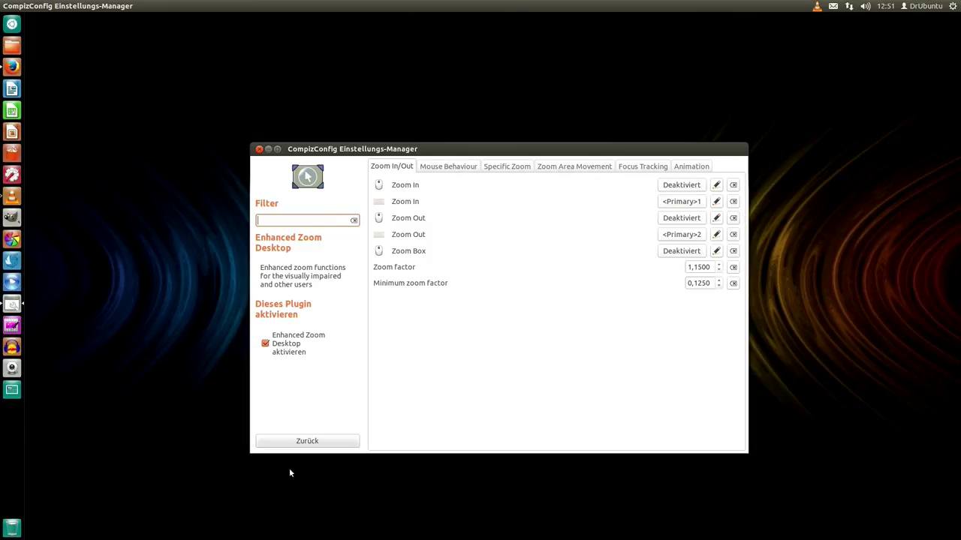
Leave the Enhanced Zoom Desktop settings for the plugin overview and close the CompizConfig settings manager.
click(307, 441)
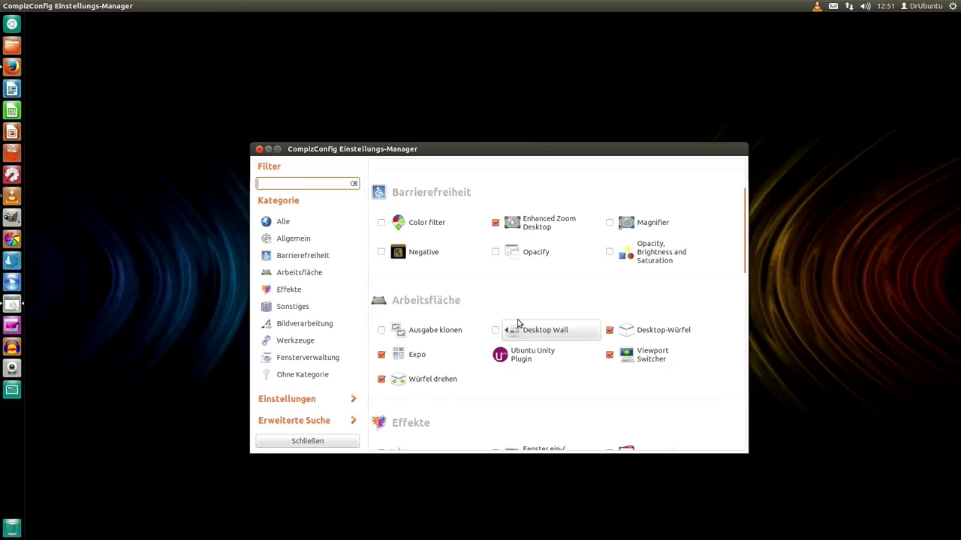
click(313, 440)
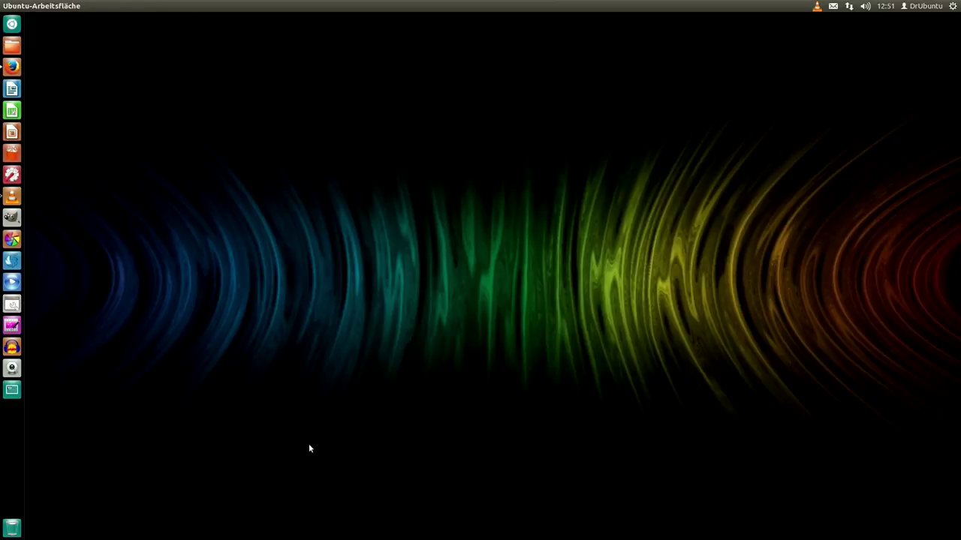